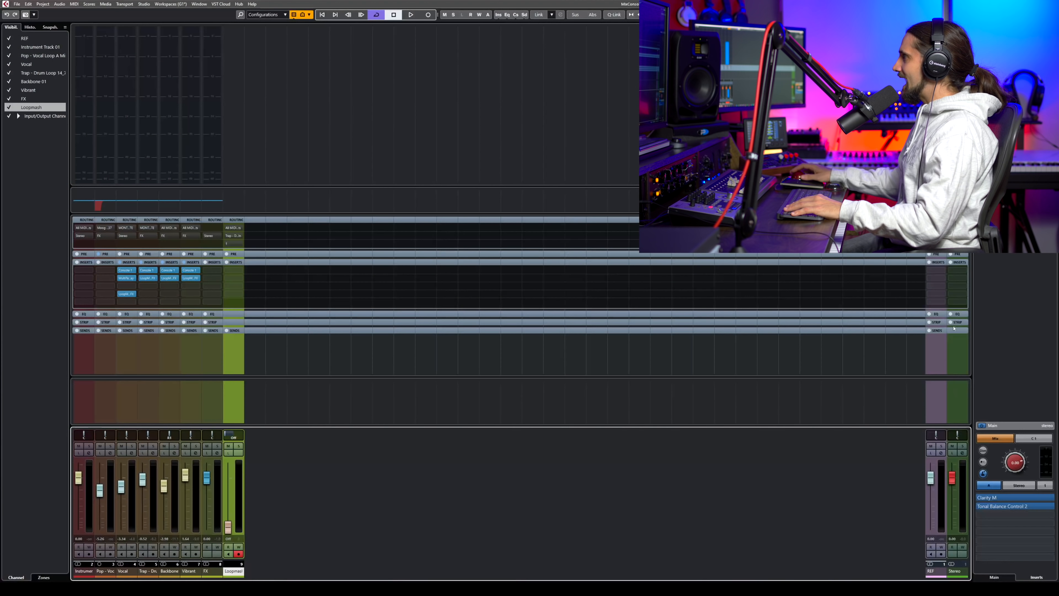
- Insert LoopMash FX on the Stereo output channel, return to the Project window and move the plug-in over the arrangement
left_click(956, 273)
type("loop")
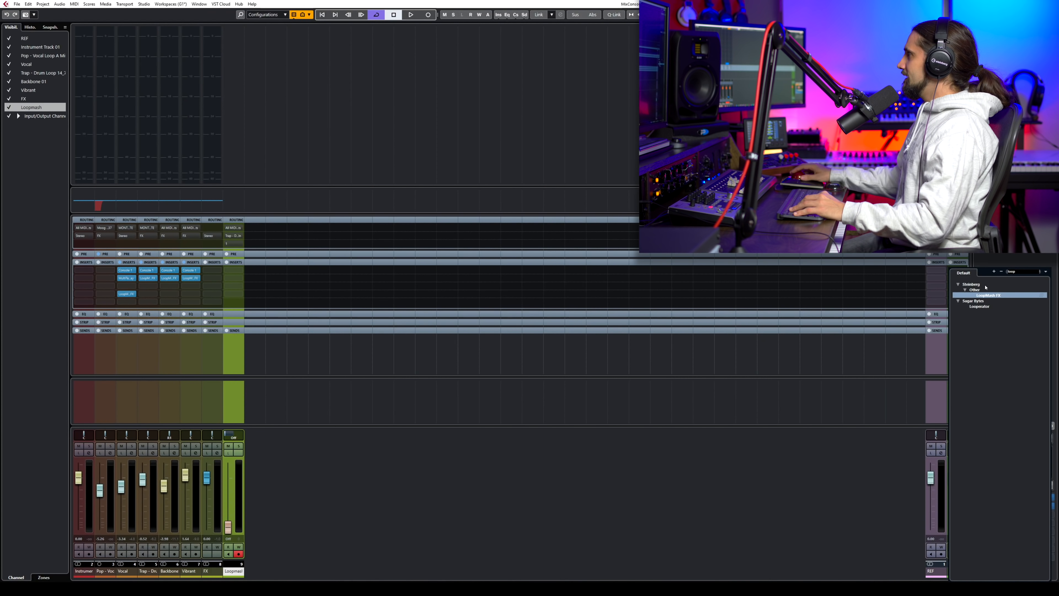
left_click(986, 296)
key("F3")
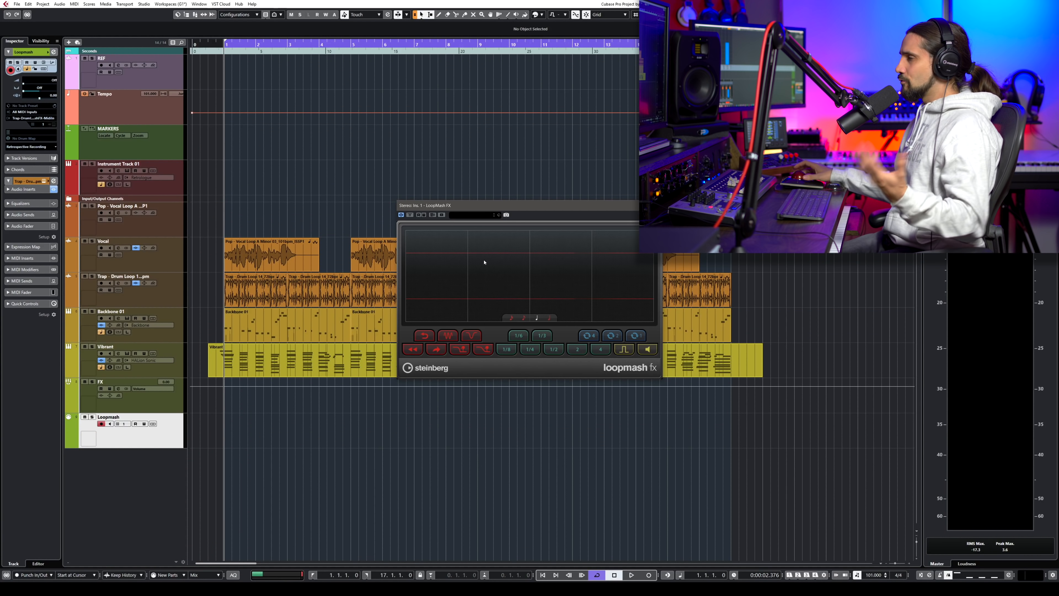
left_click_drag(502, 206, 386, 184)
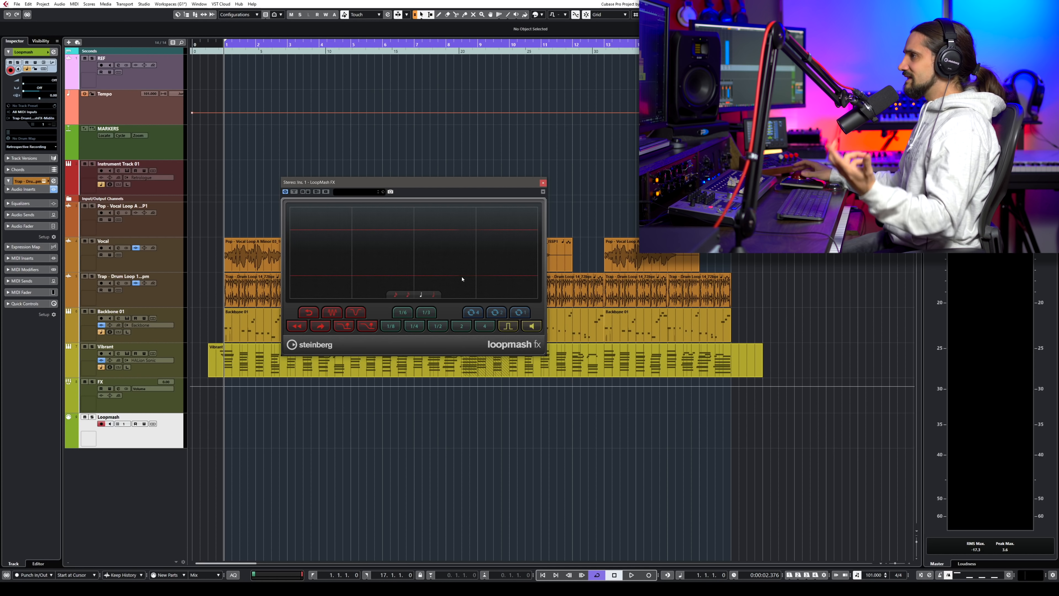
- Play the project and audition LoopMash FX's 1/2, 1/3 and 1/4 stutters plus the 4 and 2 cycle effects
key("space")
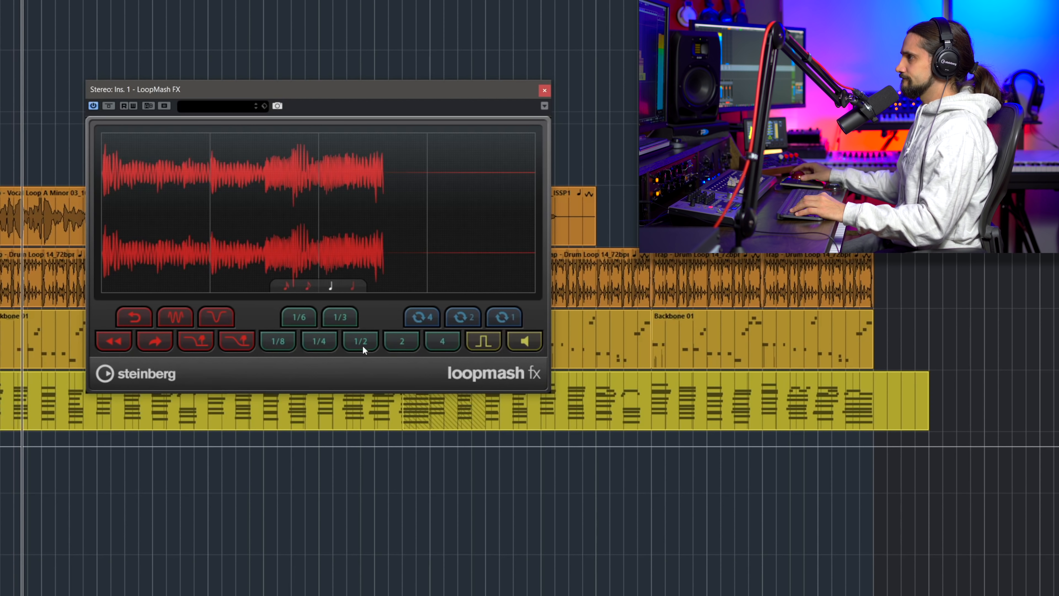
left_click(361, 344)
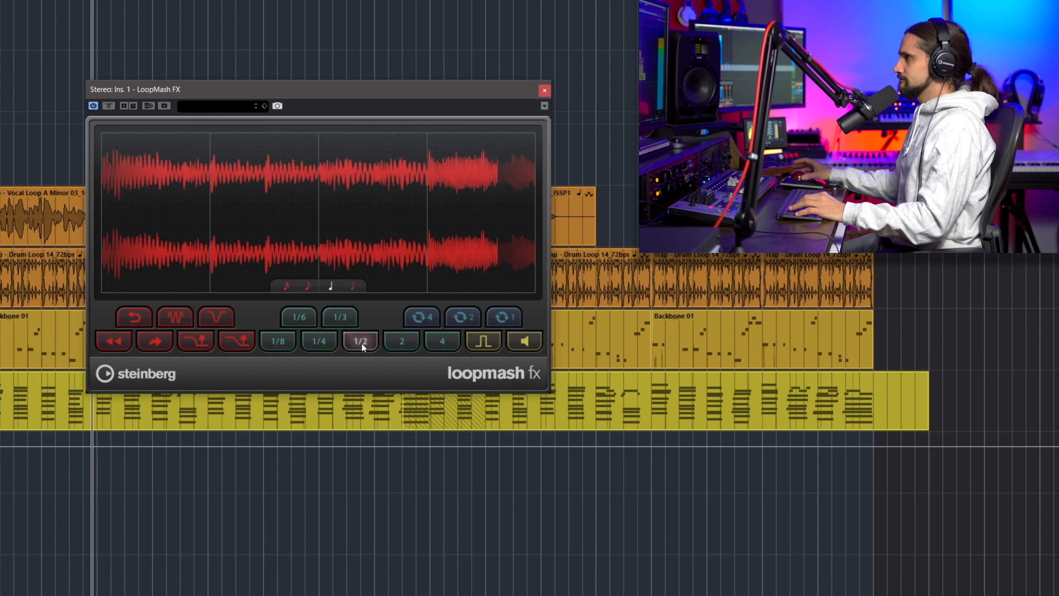
left_click(345, 318)
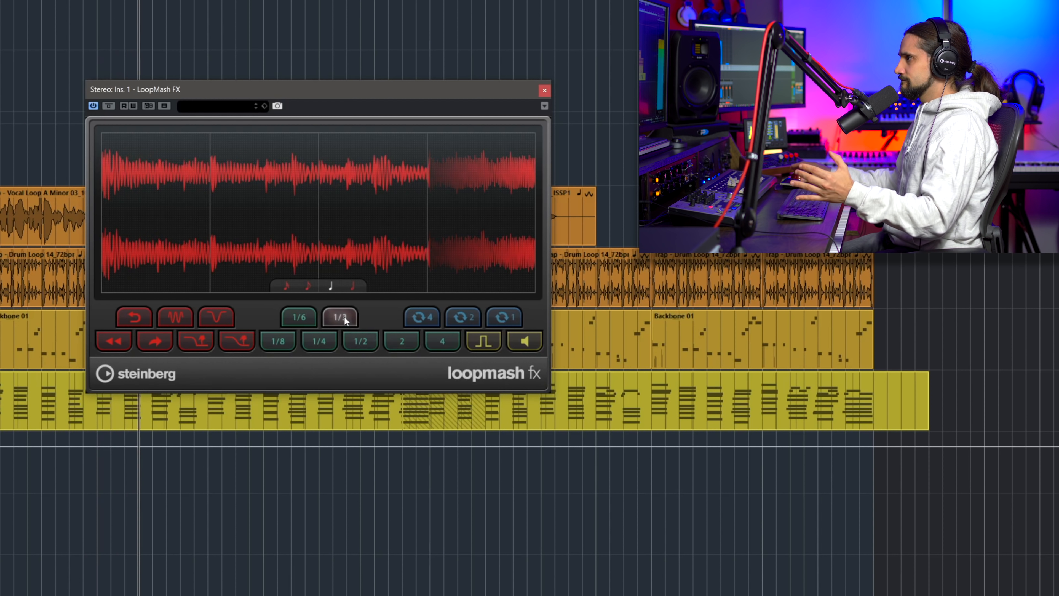
left_click(317, 341)
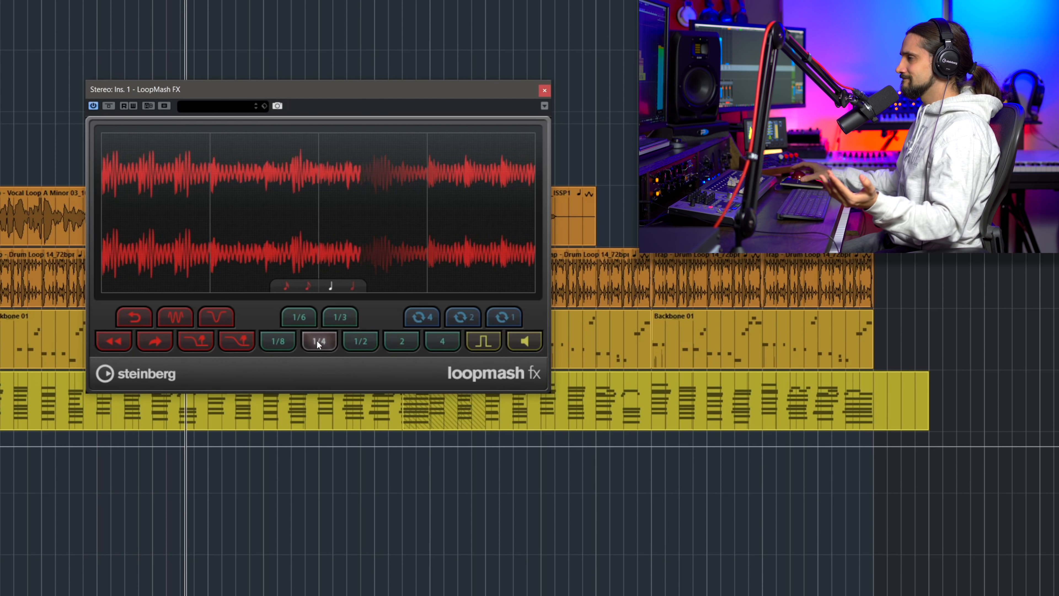
left_click(424, 318)
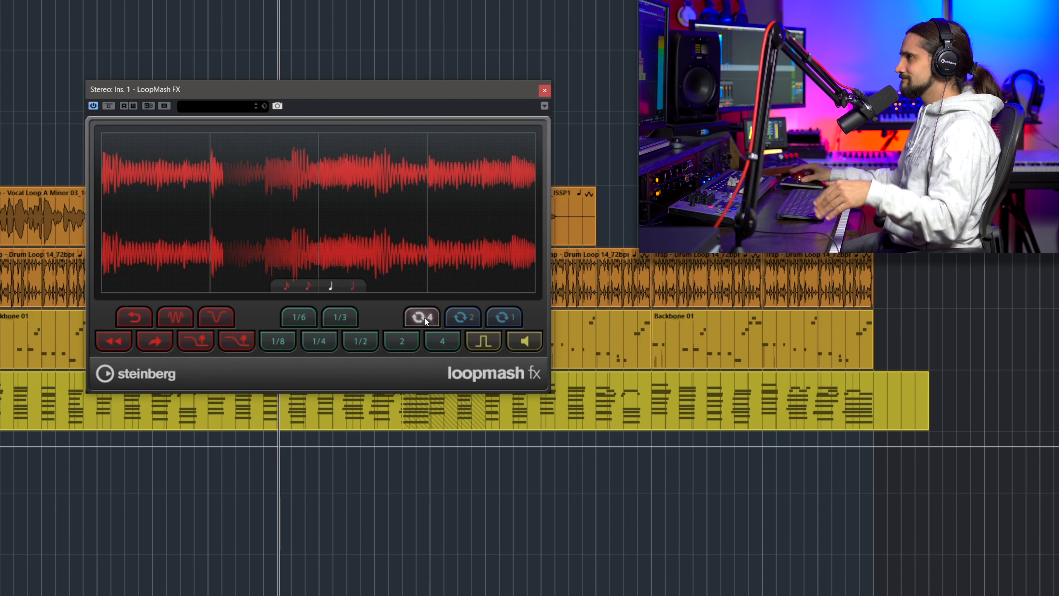
left_click(461, 317)
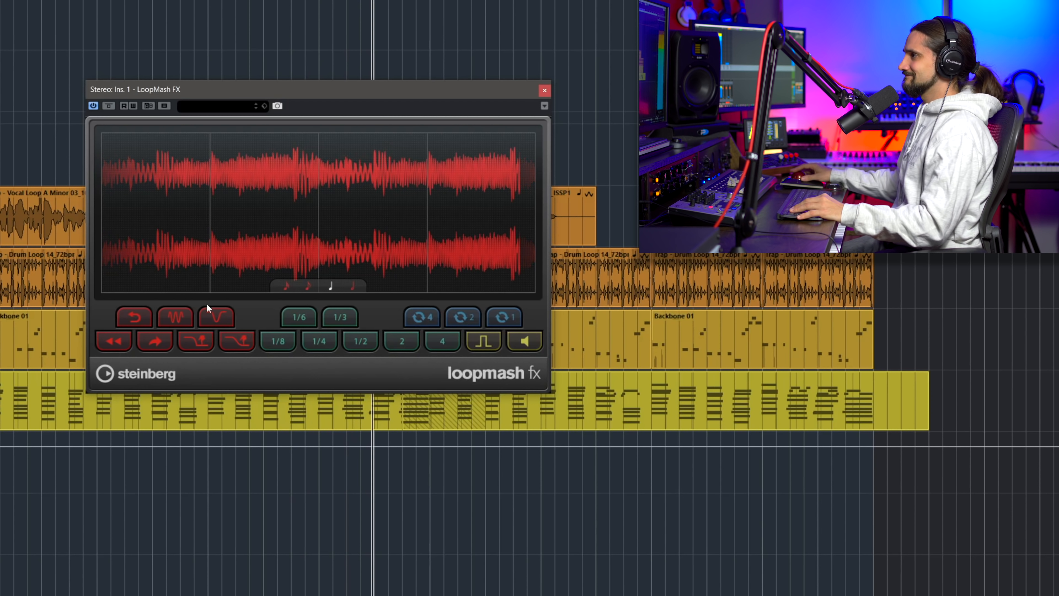
- Audition several of LoopMash FX's red tape and turntable effects, the staccato effect and the 4 slur
left_click(250, 341)
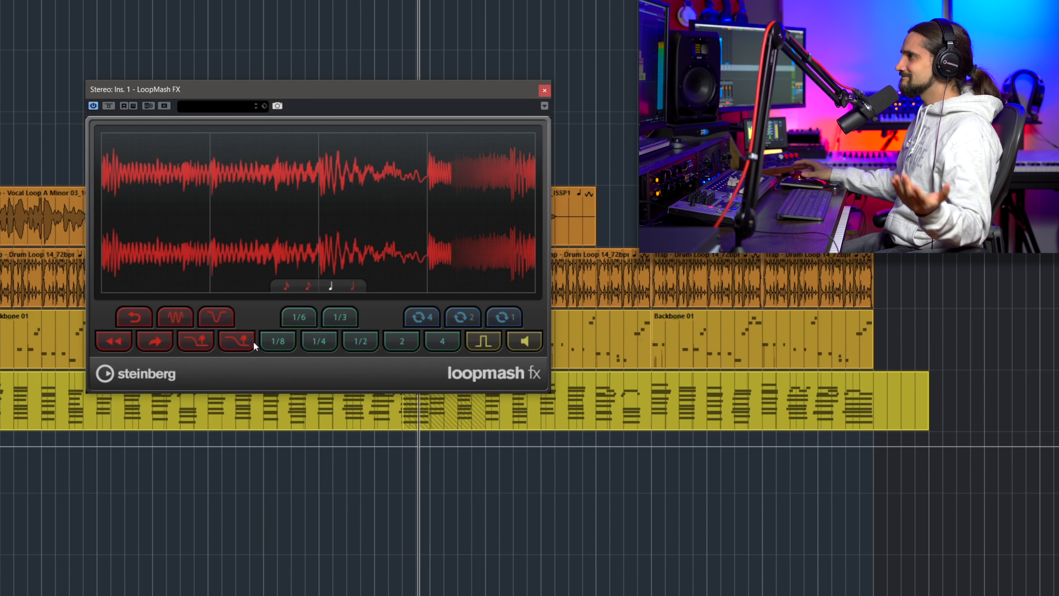
left_click(218, 319)
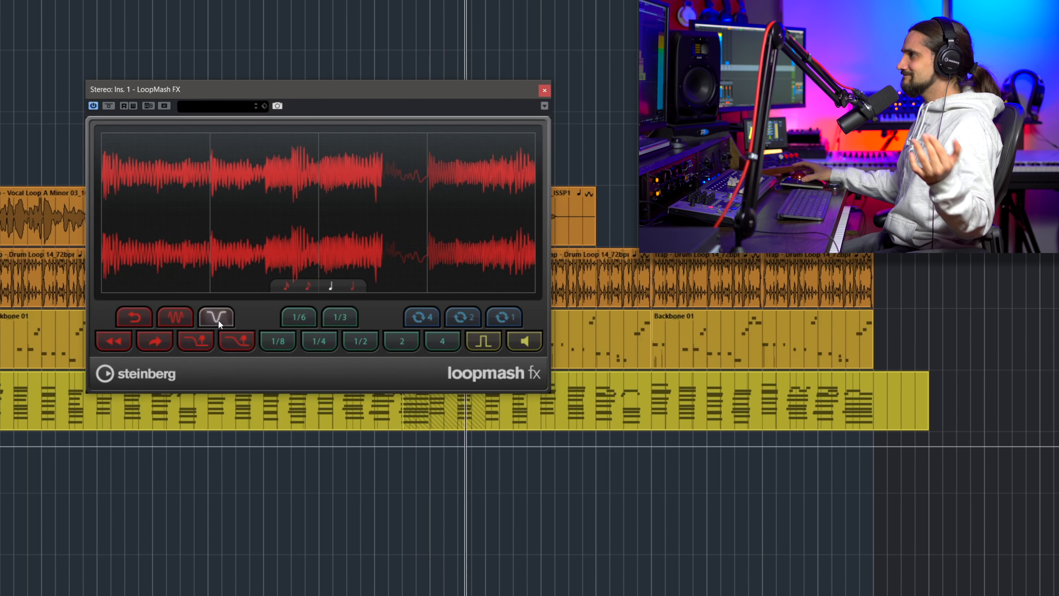
left_click(202, 345)
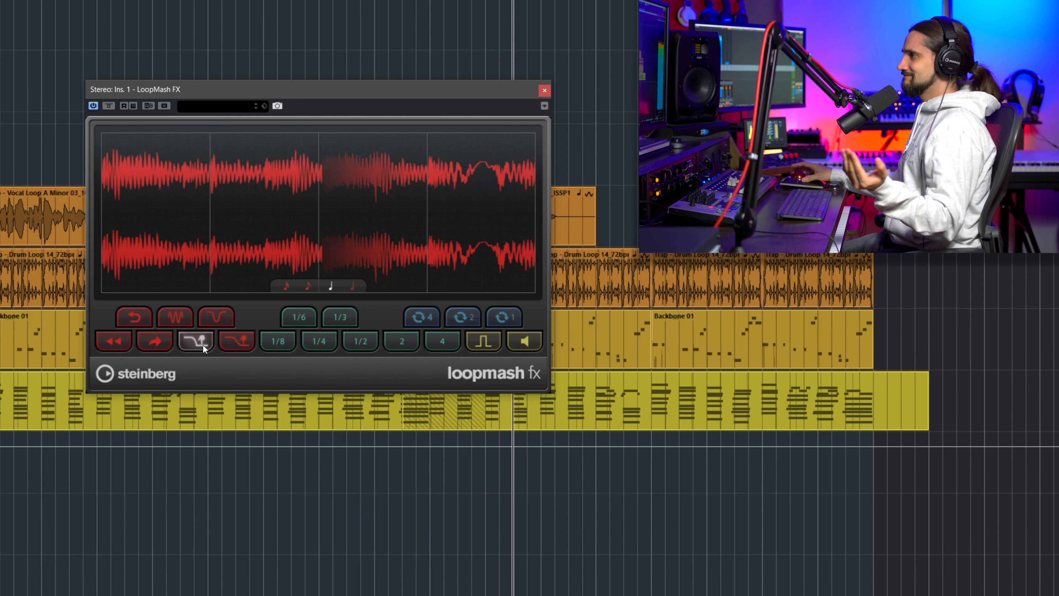
left_click(138, 315)
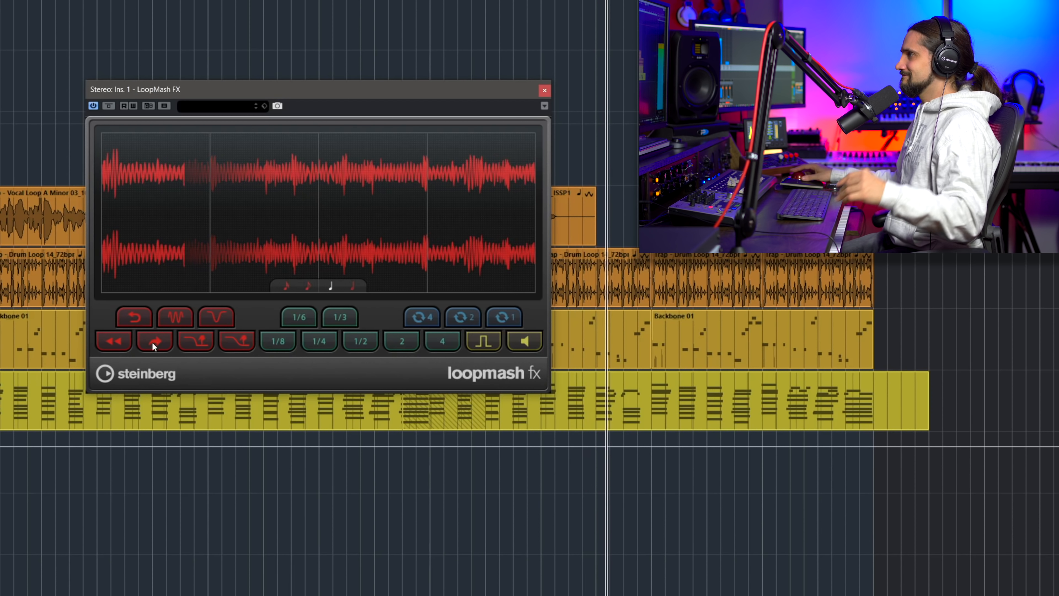
left_click(484, 345)
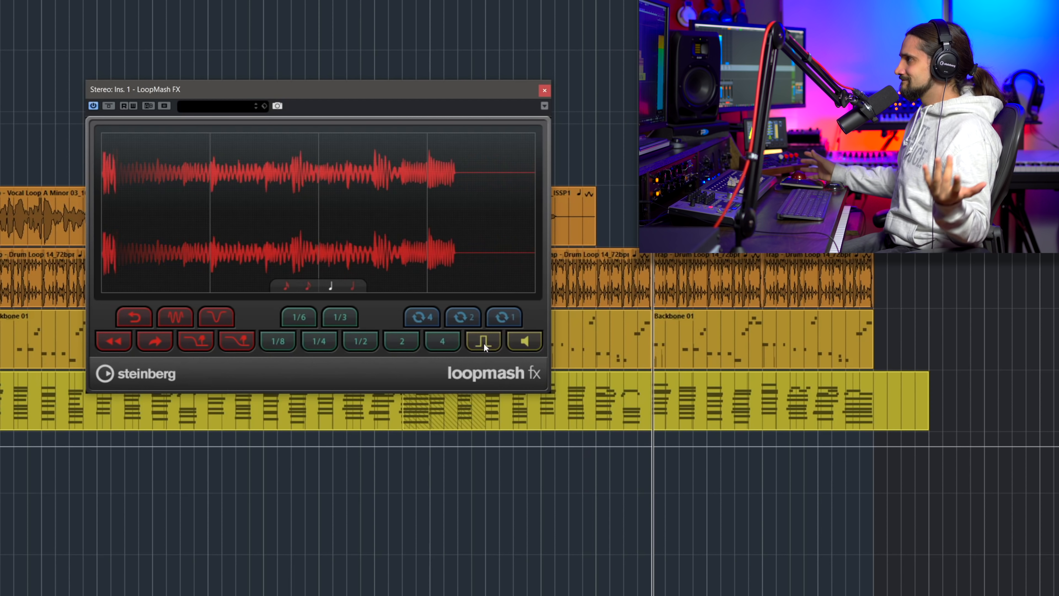
left_click(449, 340)
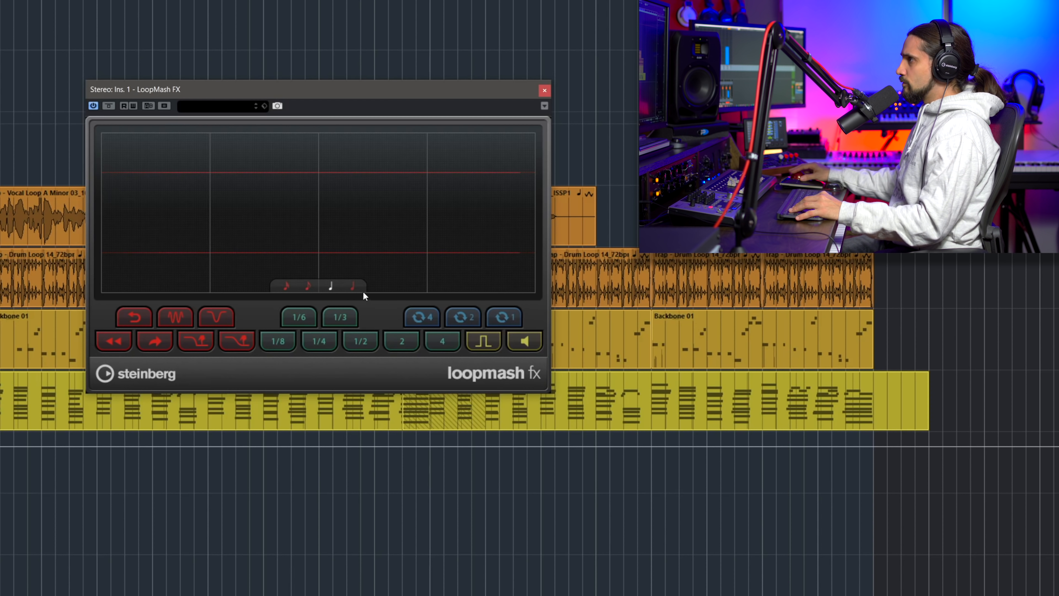
- Compare the 1/4 and 1/6 stutters at half-note and eighth-note quantization, and set the plug-in back to quarter notes
left_click(352, 285)
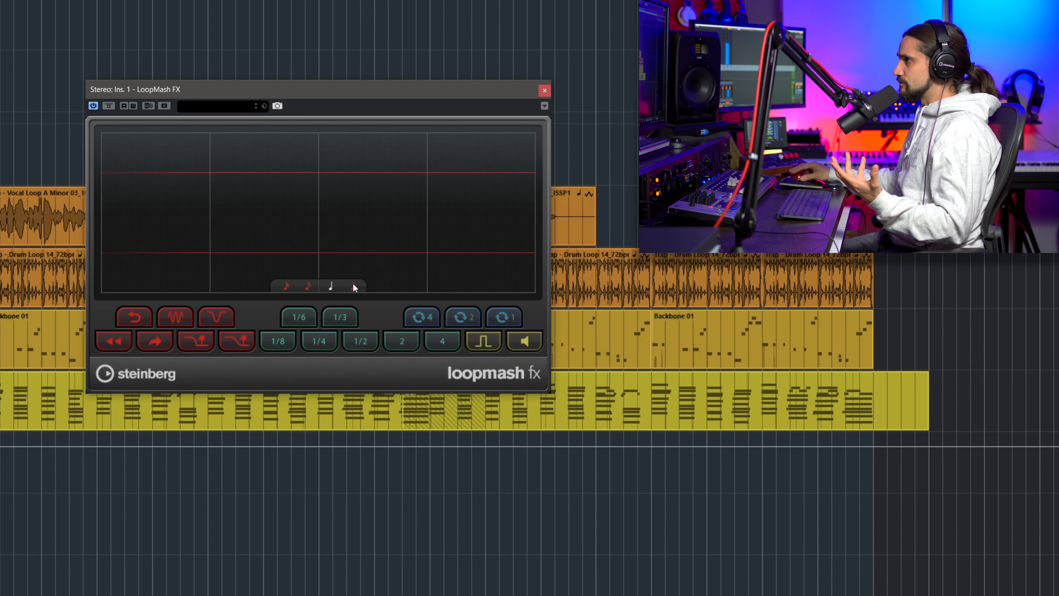
left_click(326, 346)
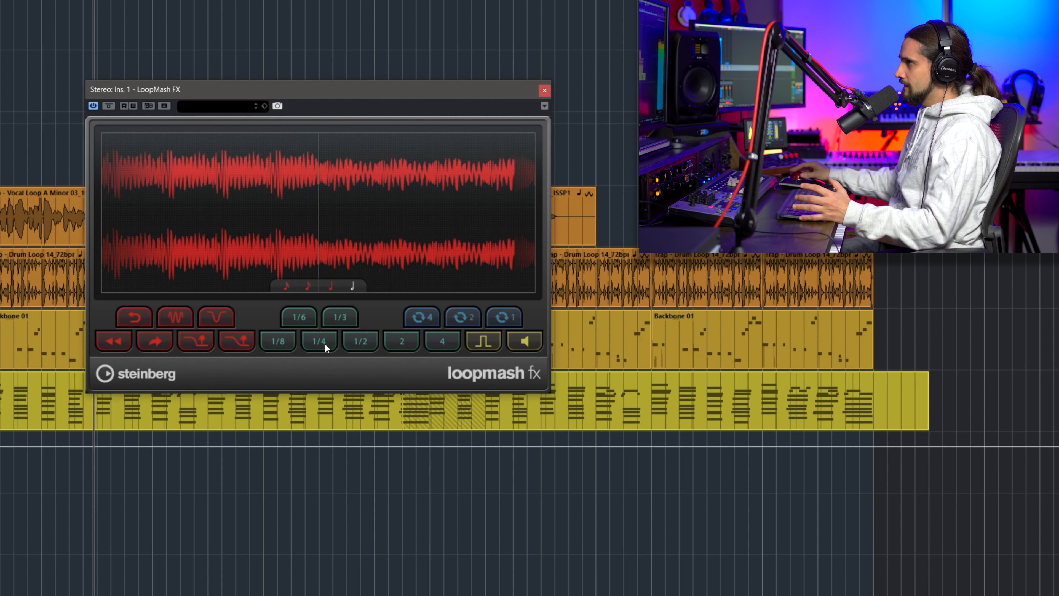
left_click(310, 286)
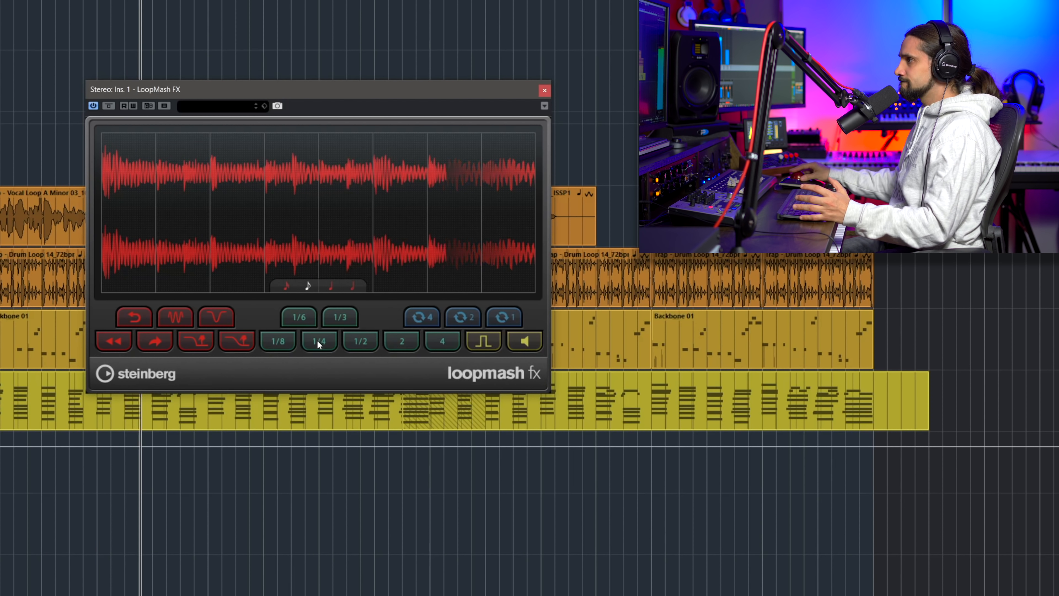
left_click(309, 320)
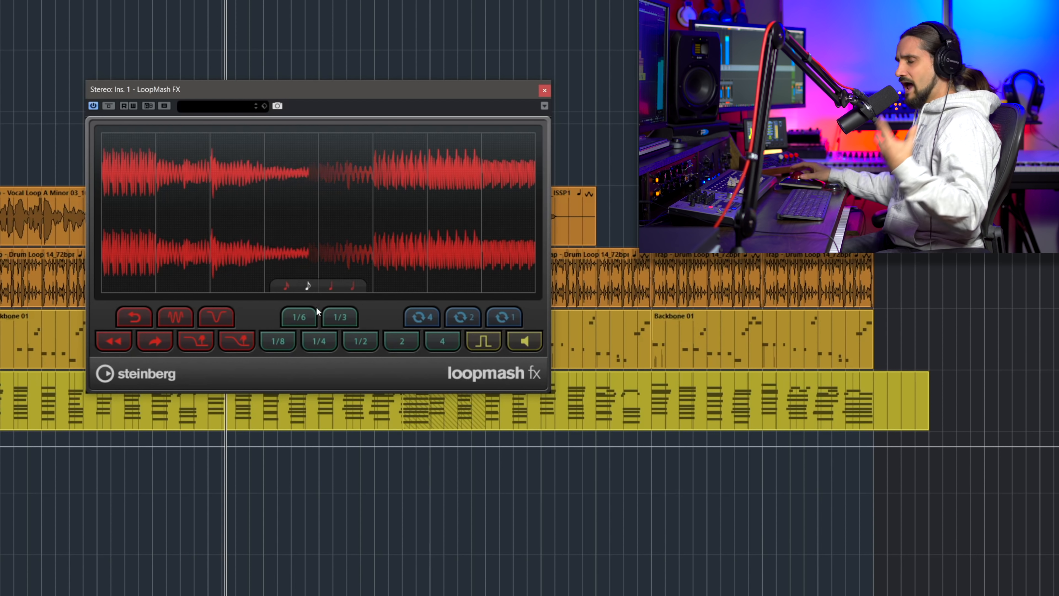
left_click(336, 288)
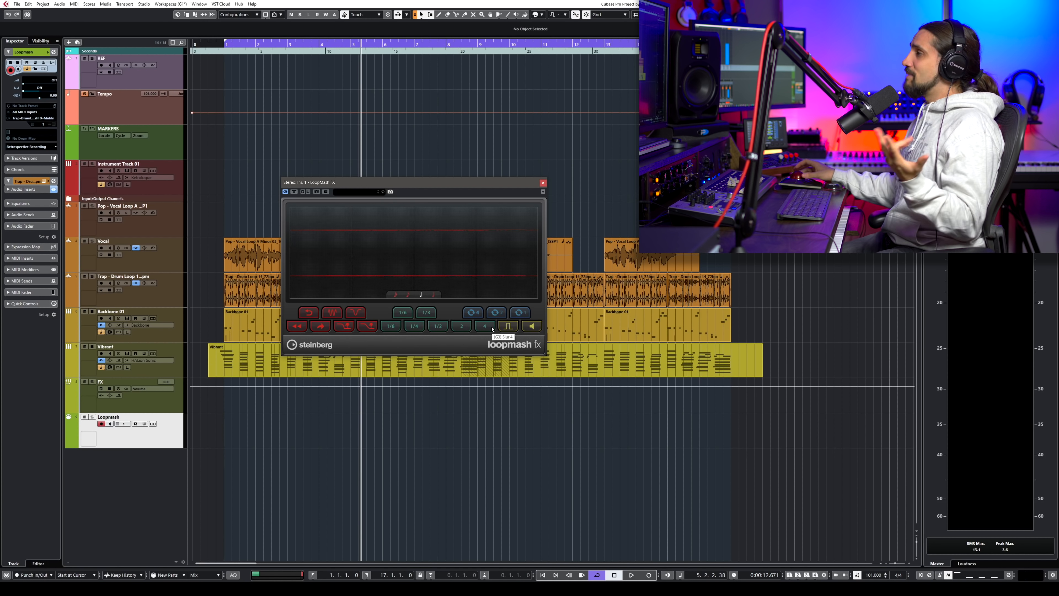
- Return to the project start, set LoopMash FX quantization to eighth notes and enable reading and writing of its automation
left_click_drag(226, 49, 231, 66)
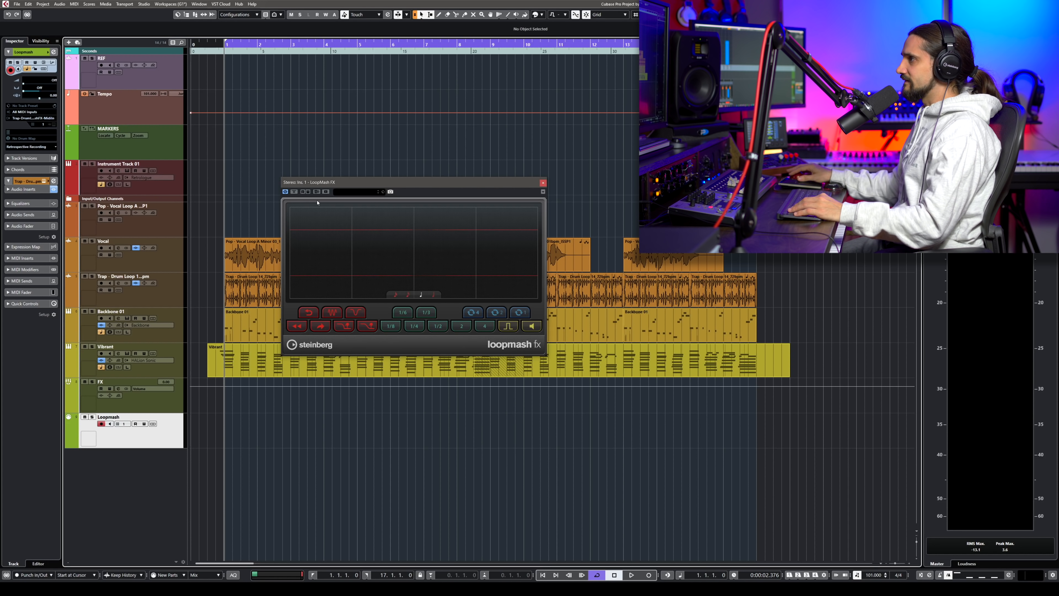
left_click(407, 295)
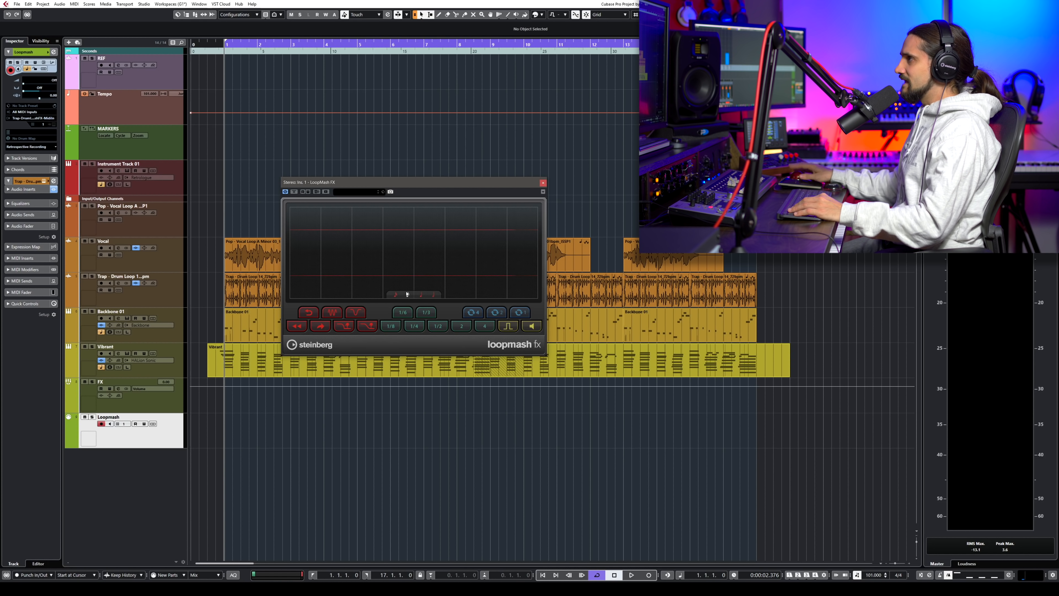
left_click(309, 192)
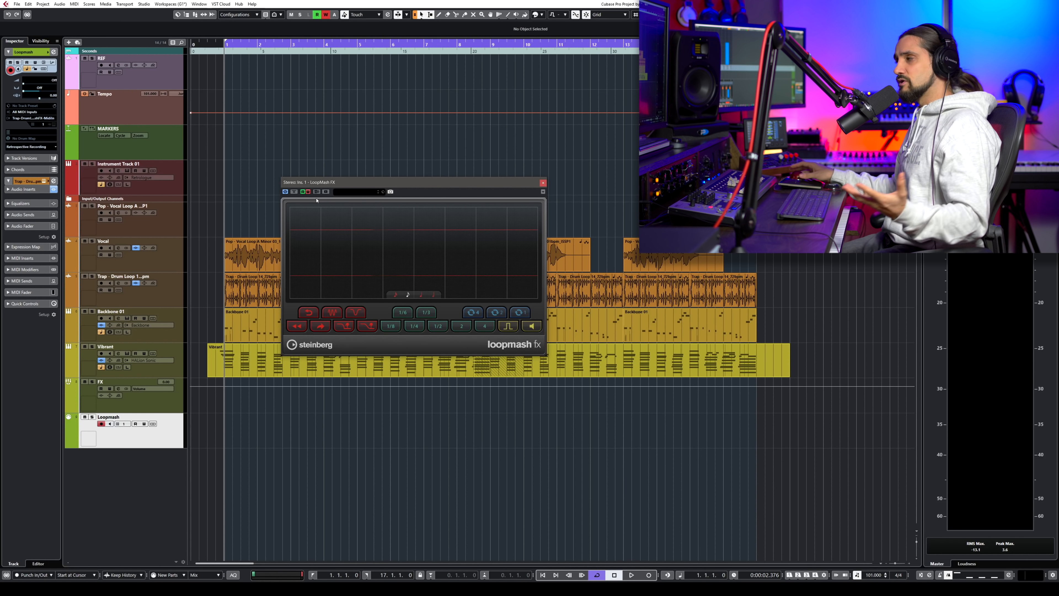
- Record LoopMash FX automation during playback with the 1/3, 1/6 and 1/4 stutters, a tape-stop effect and the 2 cycle
key("space")
left_click(426, 313)
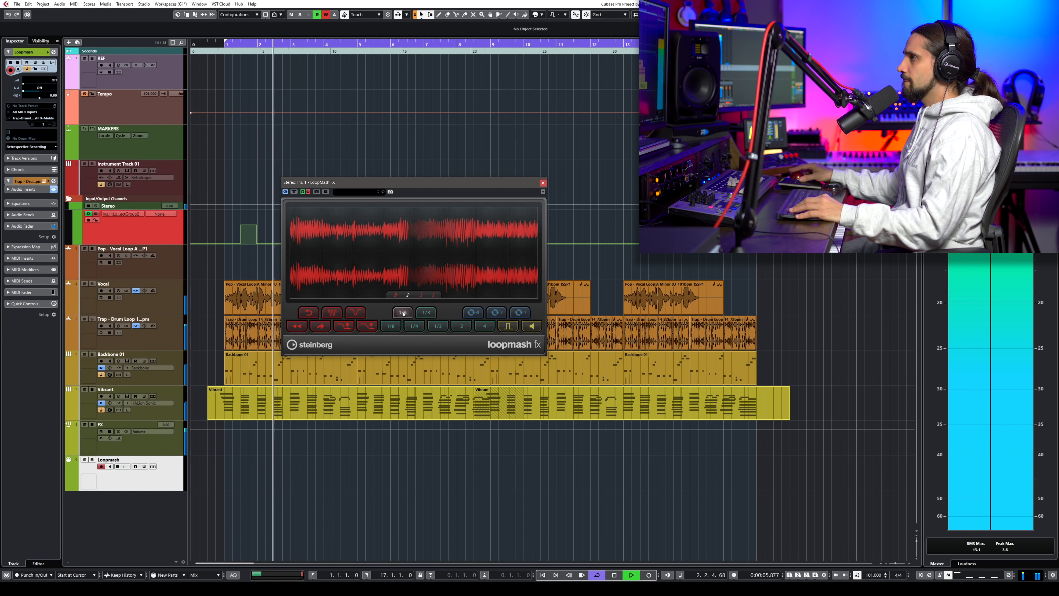
left_click_drag(408, 185, 349, 266)
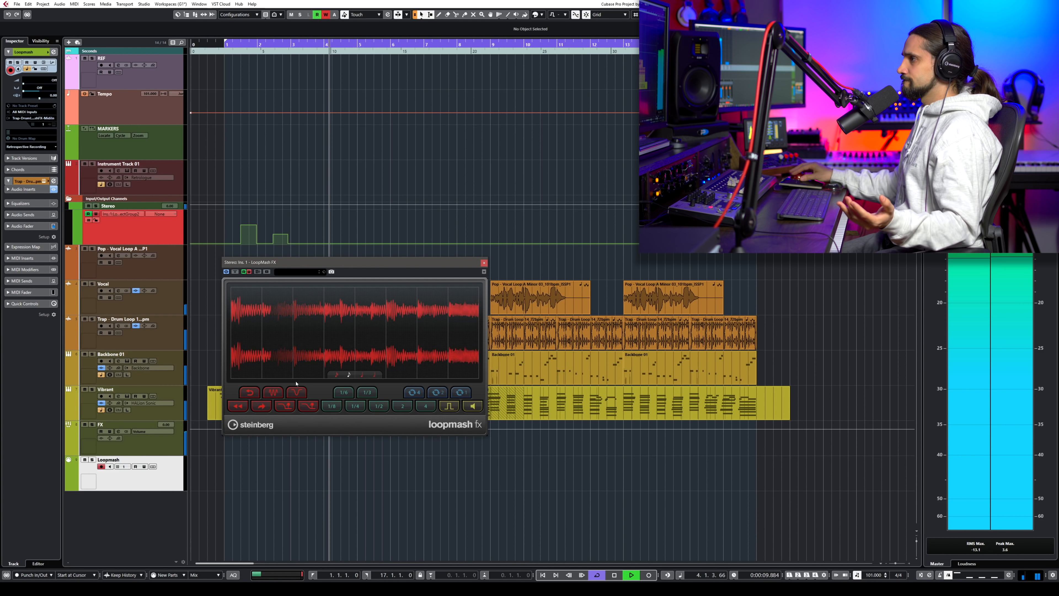
left_click(310, 405)
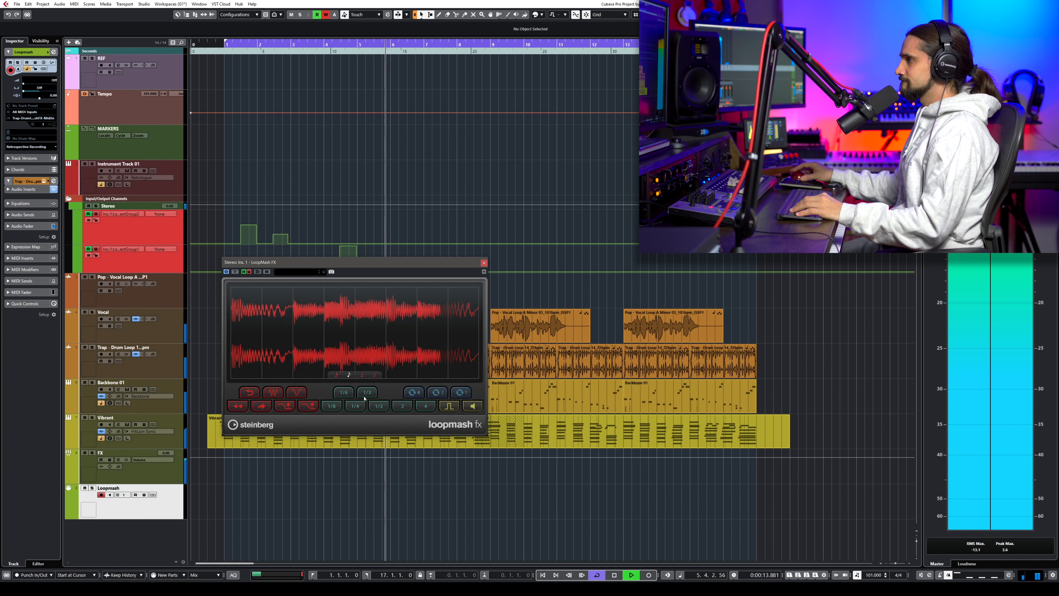
left_click(353, 407)
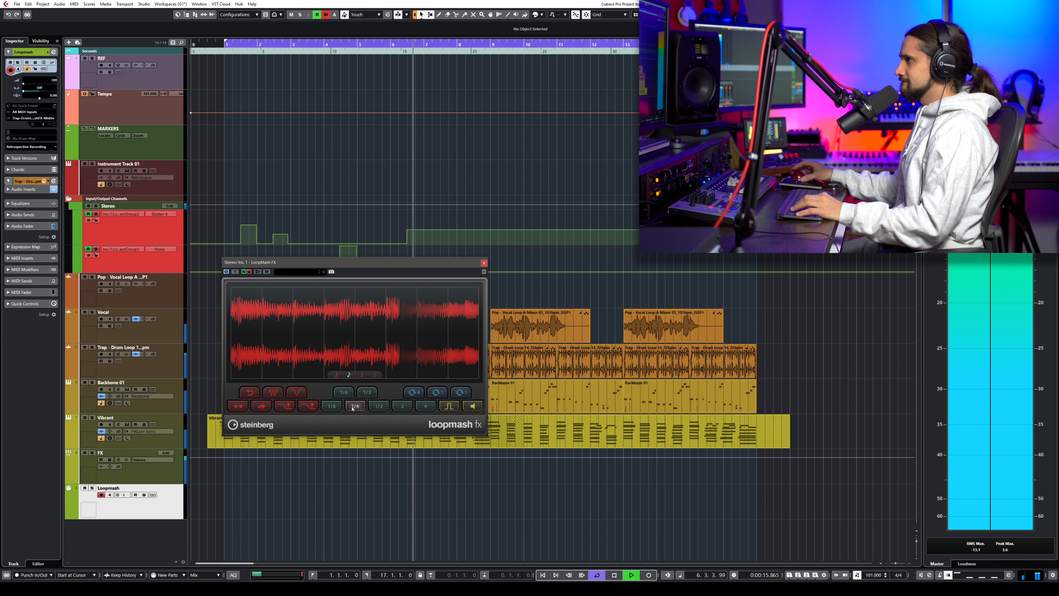
left_click(437, 394)
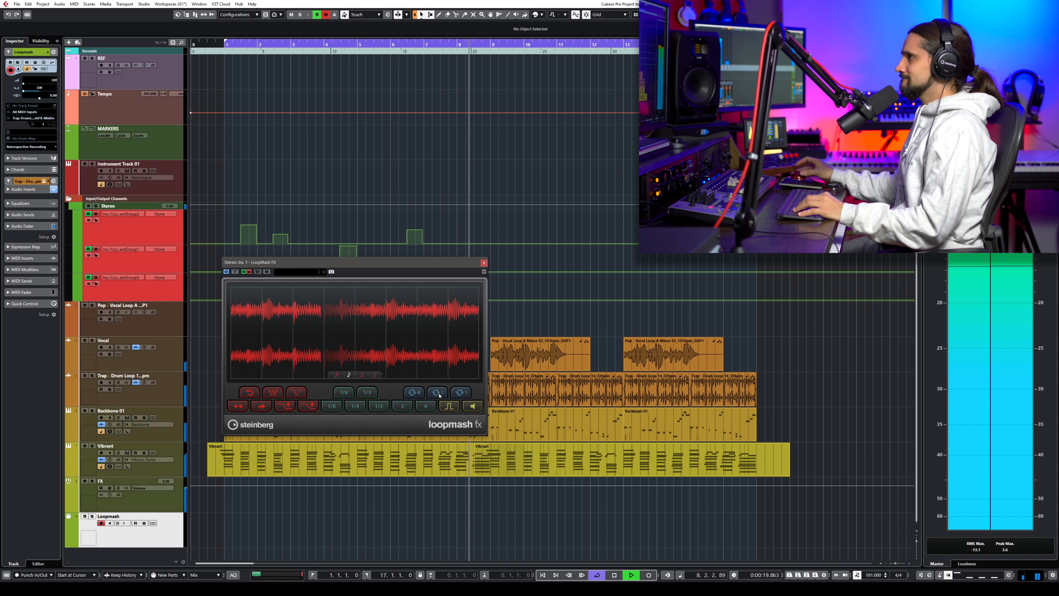
key("space")
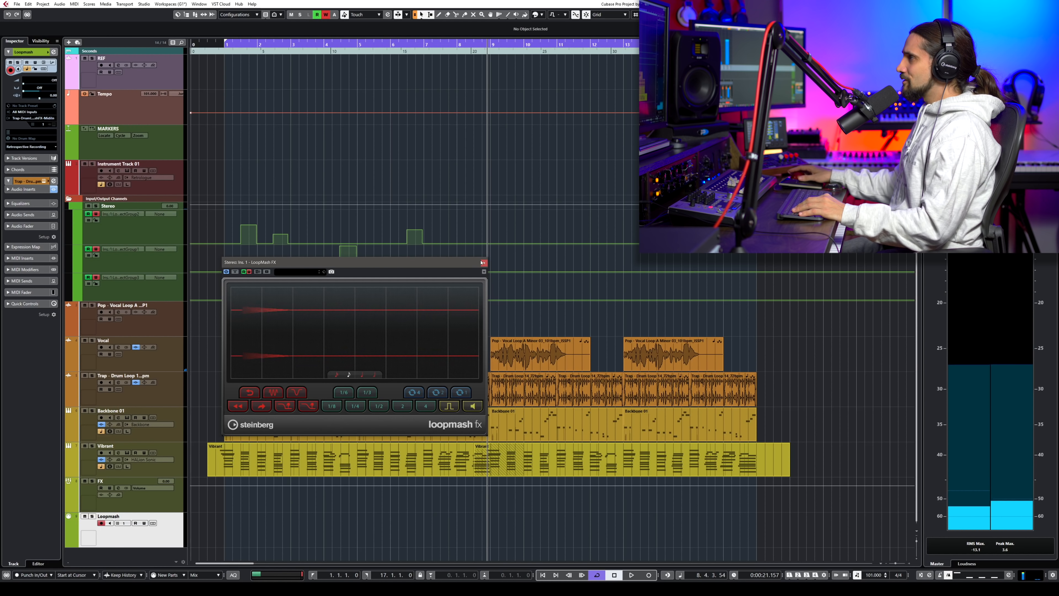
- Move the plug-in window clear of the recorded automation, and collapse and re-expand the Stereo track to examine its lanes
left_click_drag(459, 266, 422, 353)
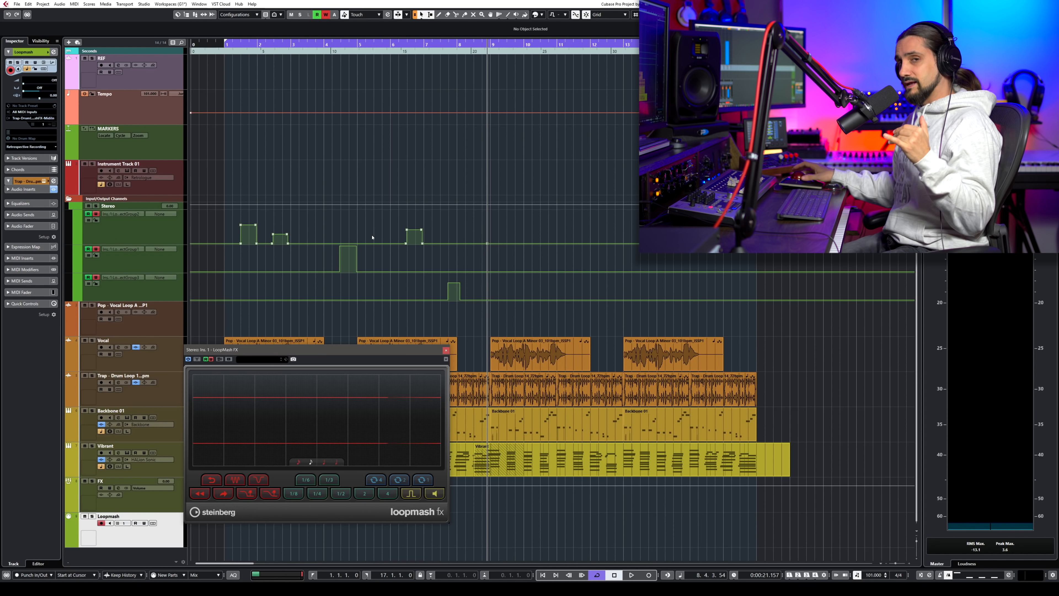
left_click(72, 206)
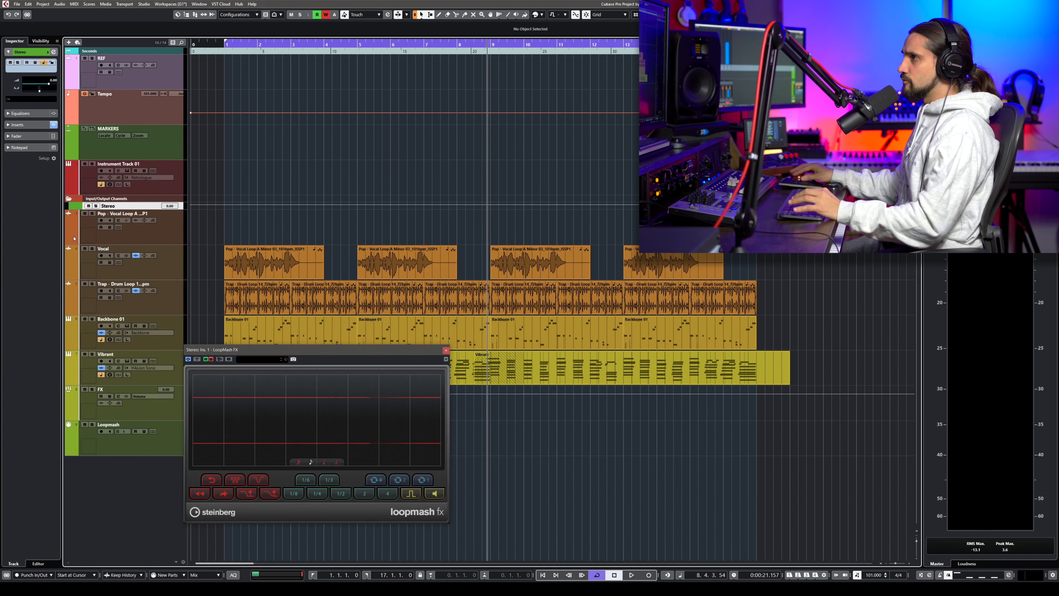
left_click(72, 206)
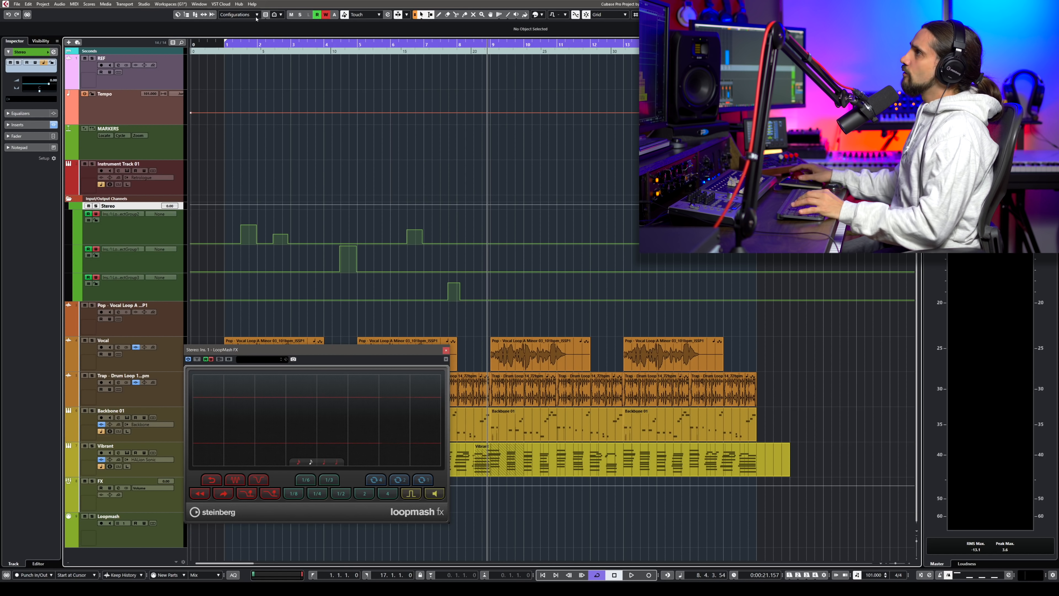
- Open the Automation Panel, move it clear of the automation lanes and view its settings
left_click(388, 15)
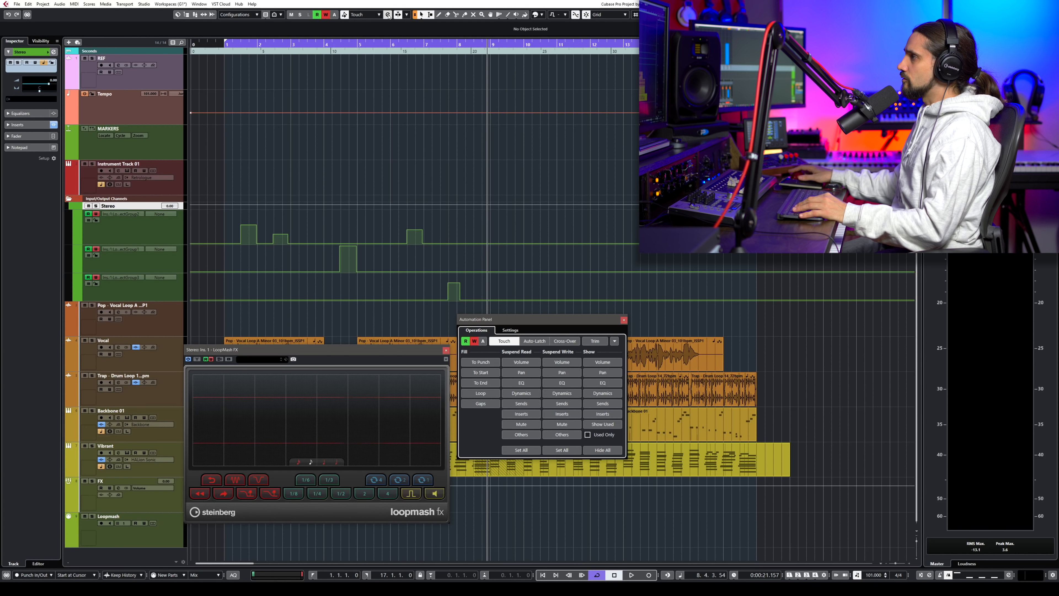
left_click_drag(527, 319, 294, 156)
left_click(278, 168)
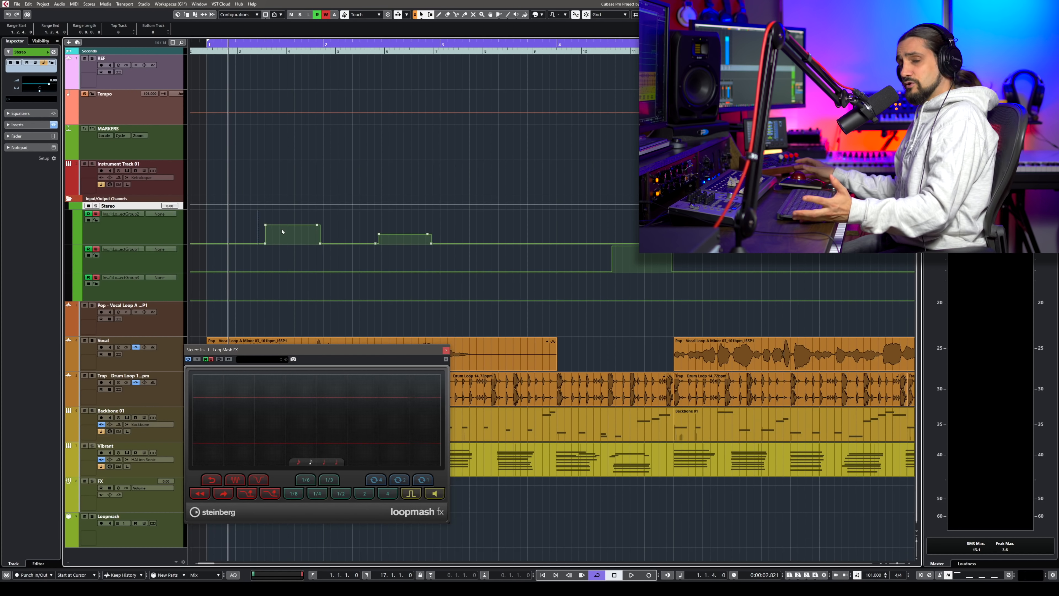
- Shorten the first stutter automation block on the Stereo track and copy the second block further along its lane, into bar 3
left_click_drag(320, 244, 317, 244)
left_click_drag(372, 216, 436, 246)
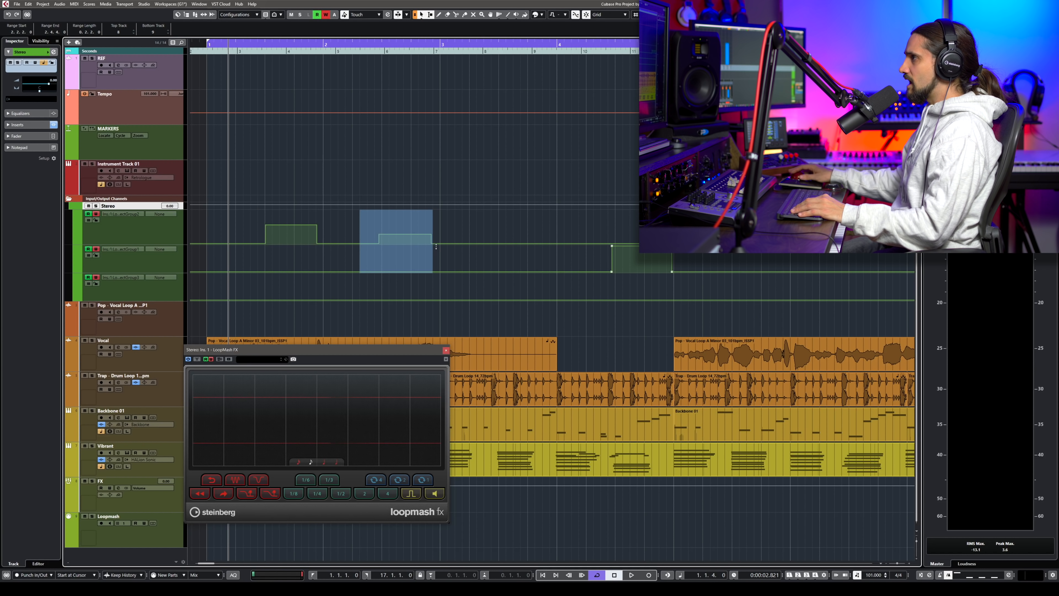
left_click(527, 225)
left_click_drag(373, 219, 454, 228)
left_click(503, 230)
key("ctrl+v")
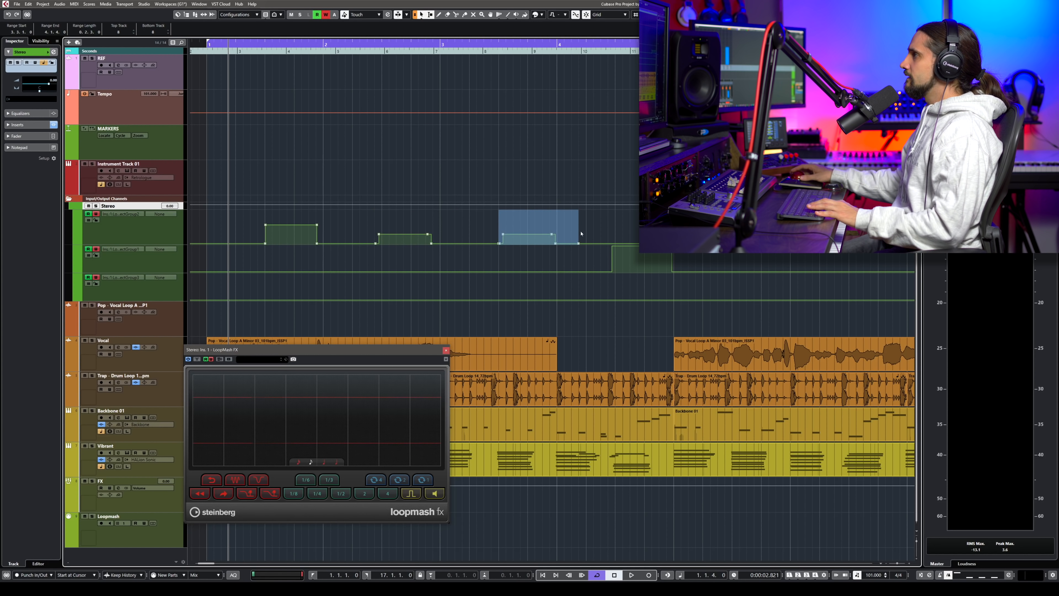
left_click_drag(539, 228, 757, 228)
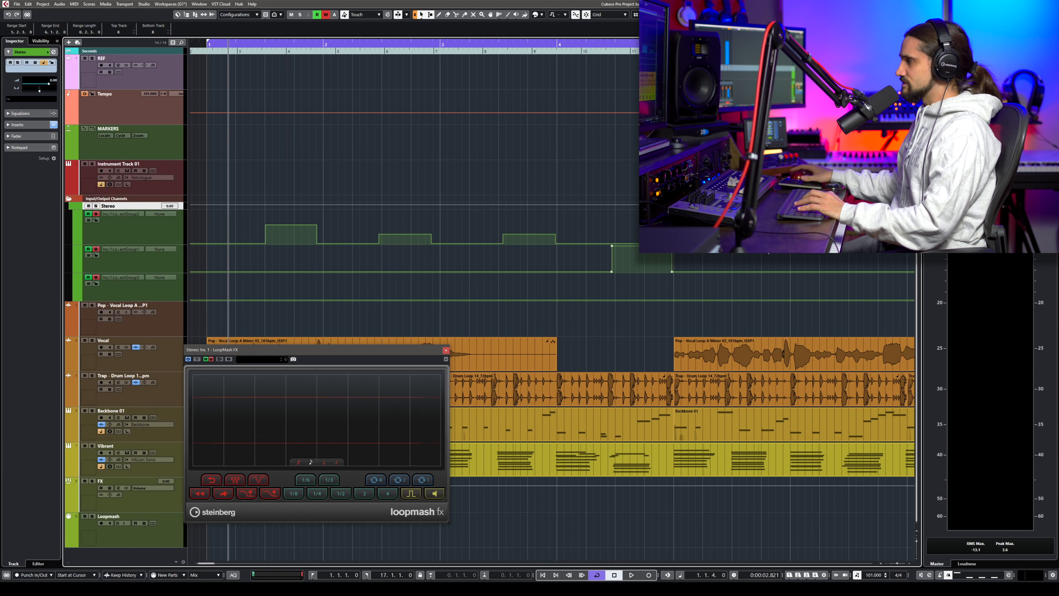
- Open the LoopMash FX insert on the Vocal track and close the Stereo output's LoopMash FX window
key("g")
key("g")
key("g")
key("g")
key("g")
key("g")
key("g")
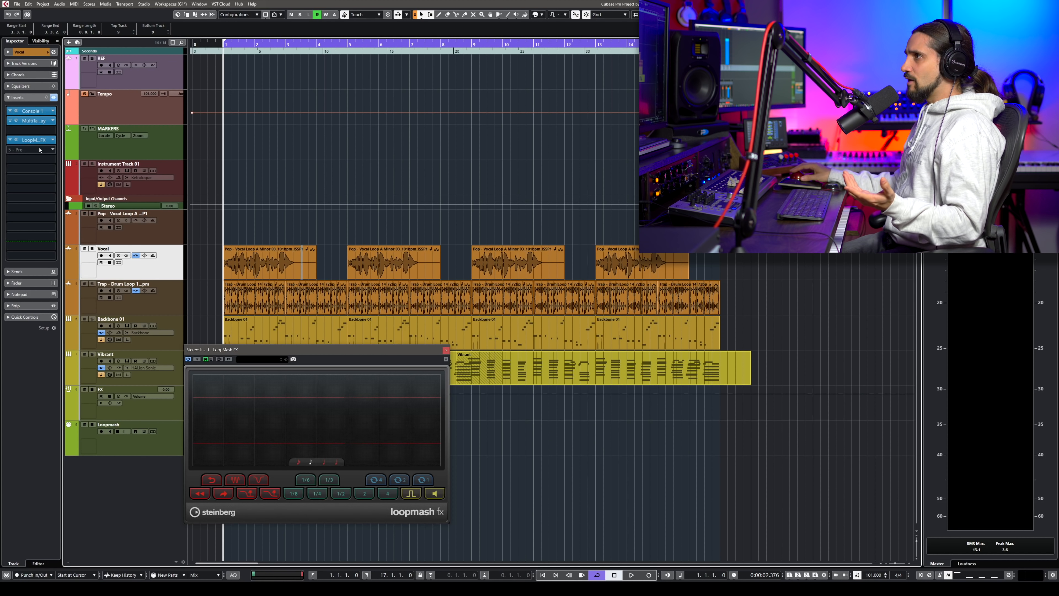
left_click(36, 141)
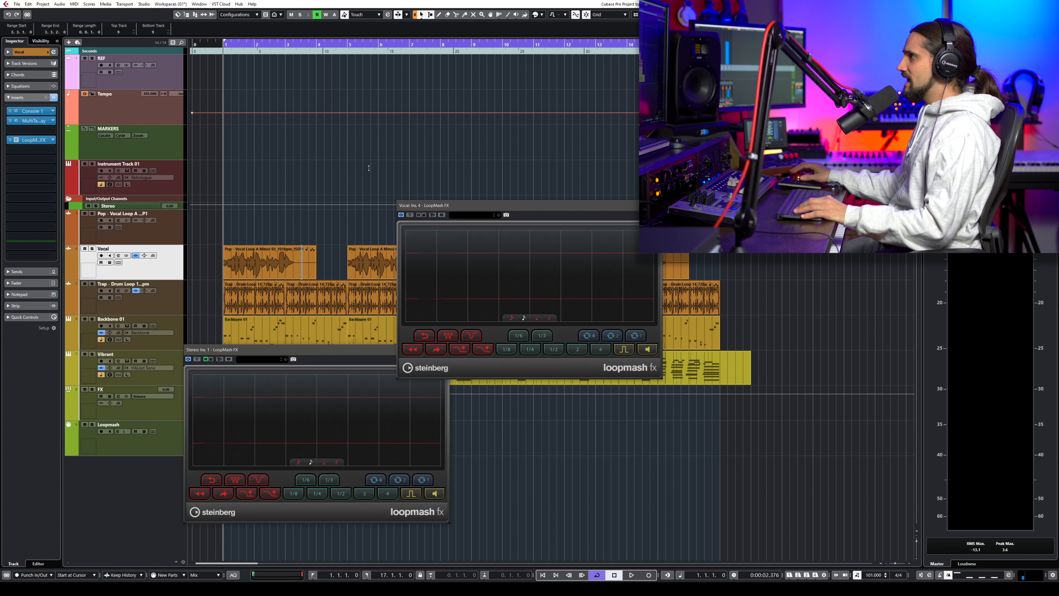
left_click(354, 354)
left_click(445, 352)
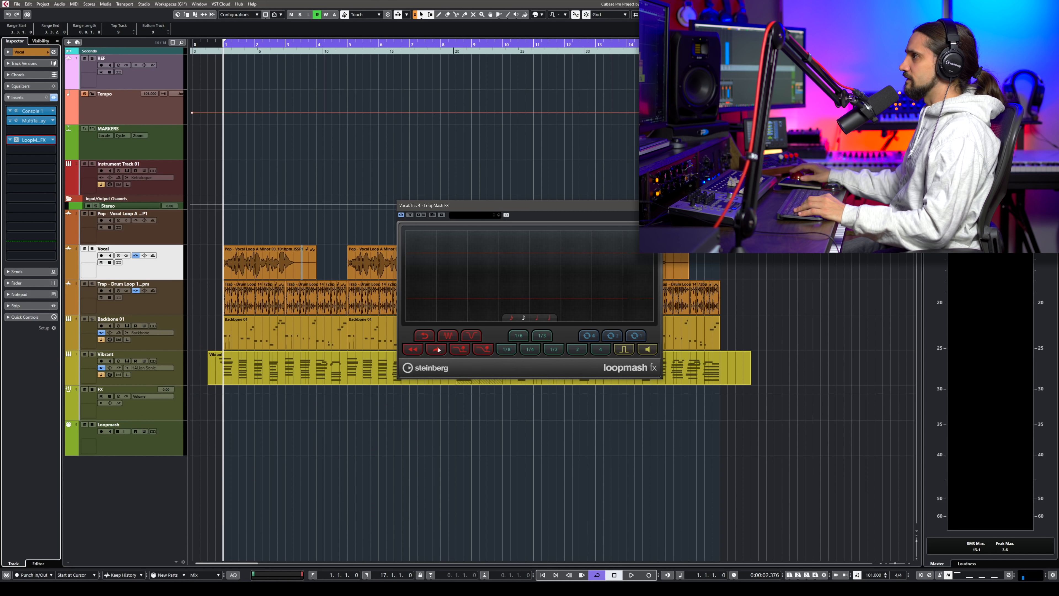
- Play the song with the Vocal track's LoopMash FX open, stop, and return the playhead to bar 1
key("space")
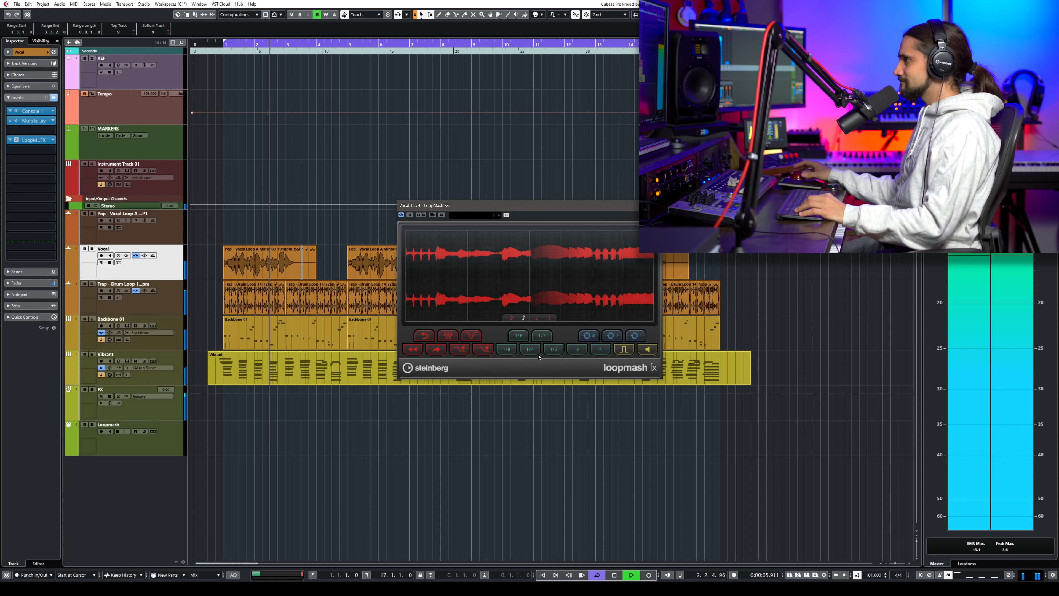
key("space")
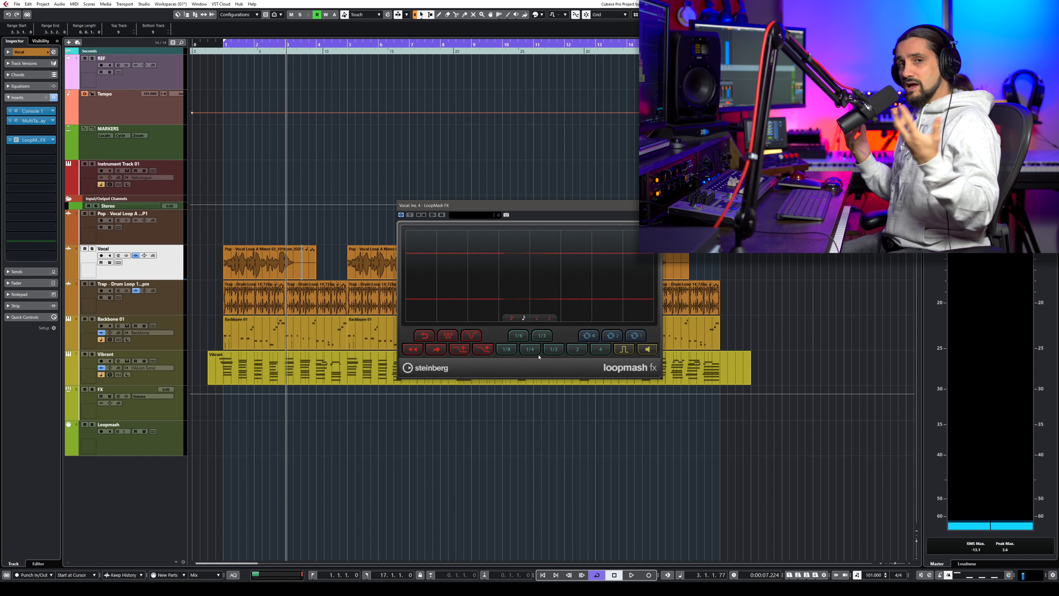
left_click_drag(222, 45, 221, 57)
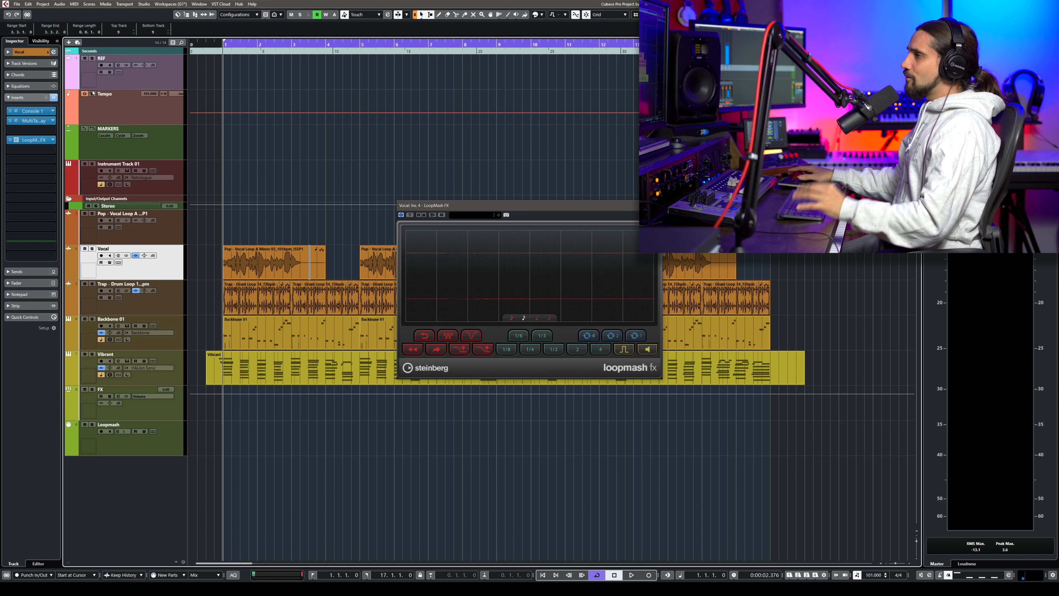
- Add a MIDI track named "Loopmash Control" and place it directly below the Vibrant track
left_click(68, 42)
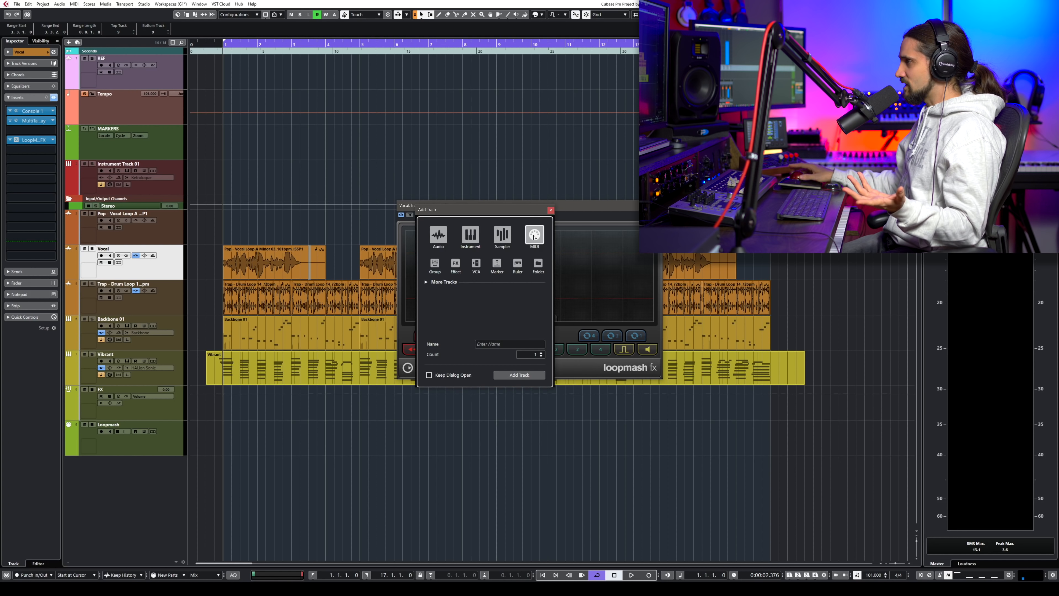
left_click(489, 344)
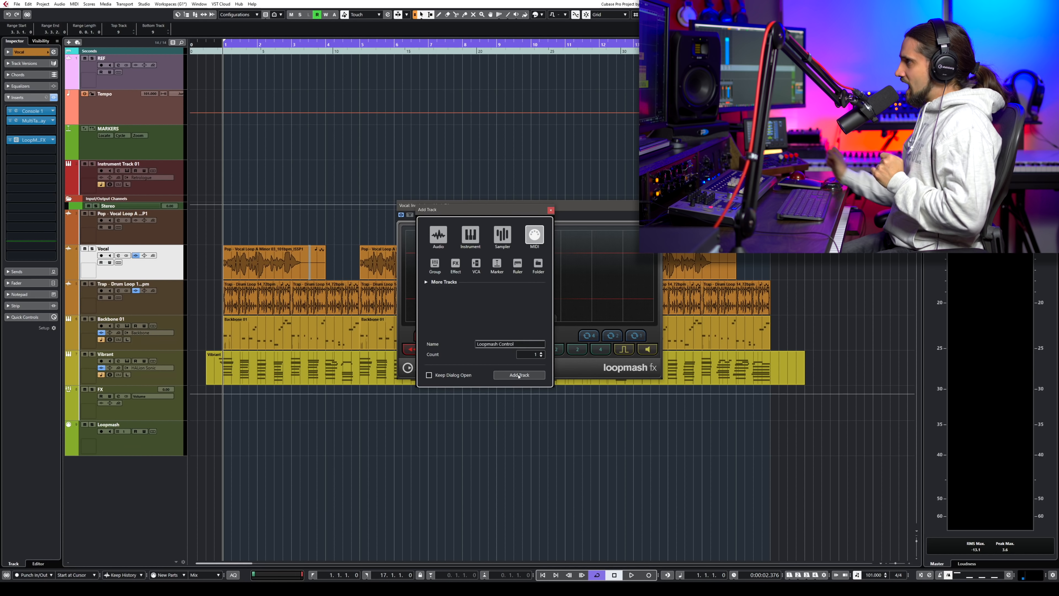
left_click_drag(168, 288, 162, 419)
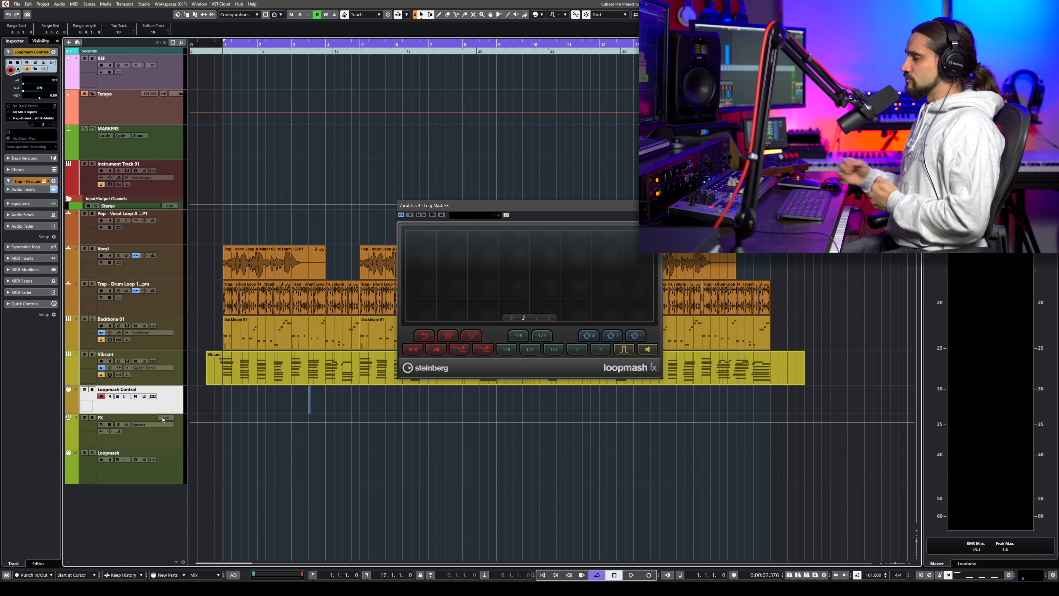
left_click(123, 396)
left_click(127, 411)
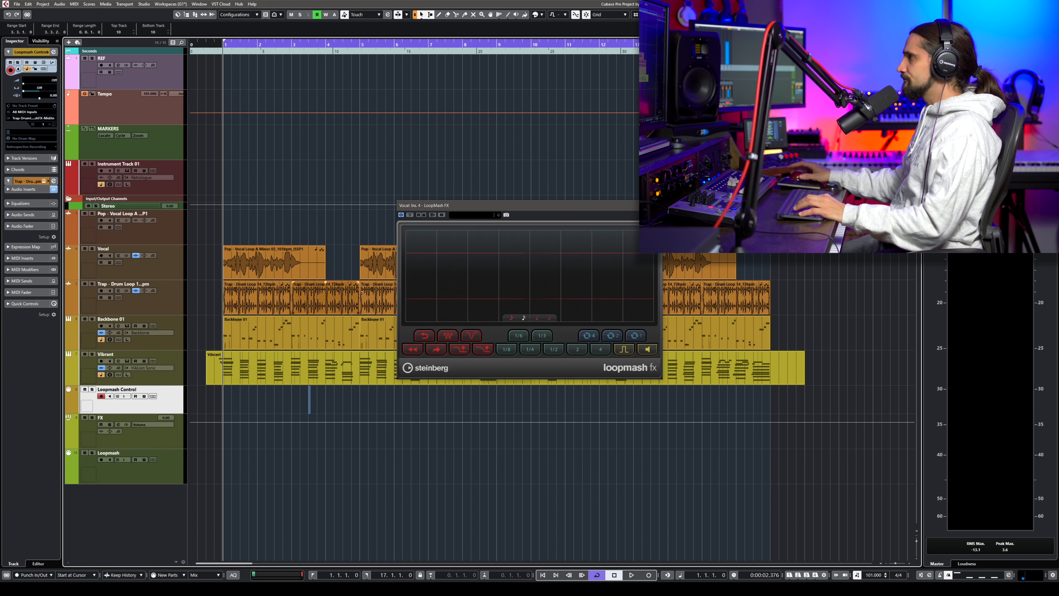
- Move the LoopMash FX window clear of the clips and route Loopmash Control's MIDI output to "Vocal: Ins. 4. LoopMash FX - Midi In"
left_click_drag(611, 203, 565, 68)
left_click(208, 249)
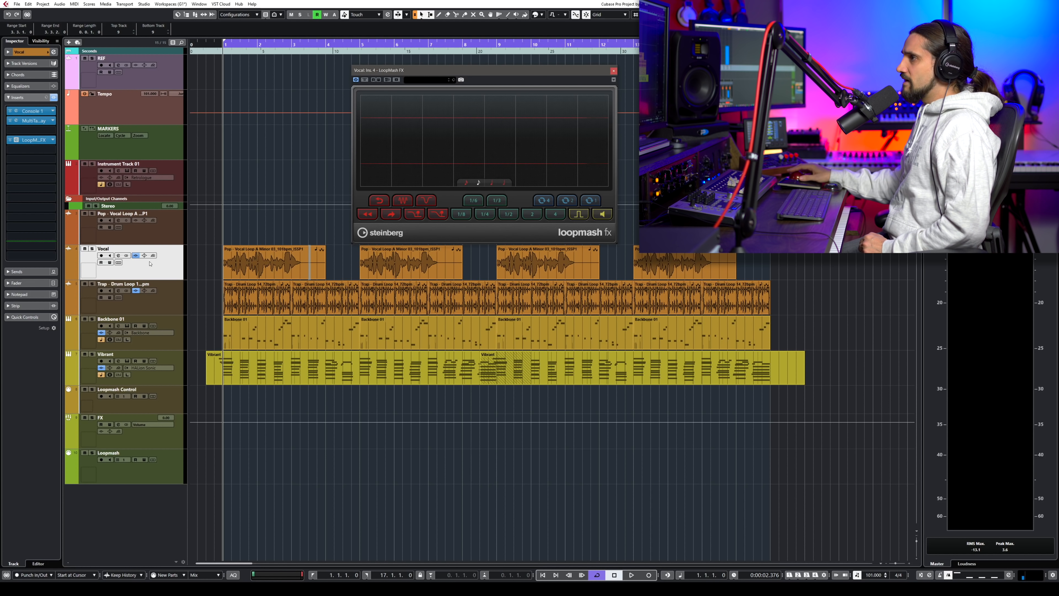
left_click(173, 400)
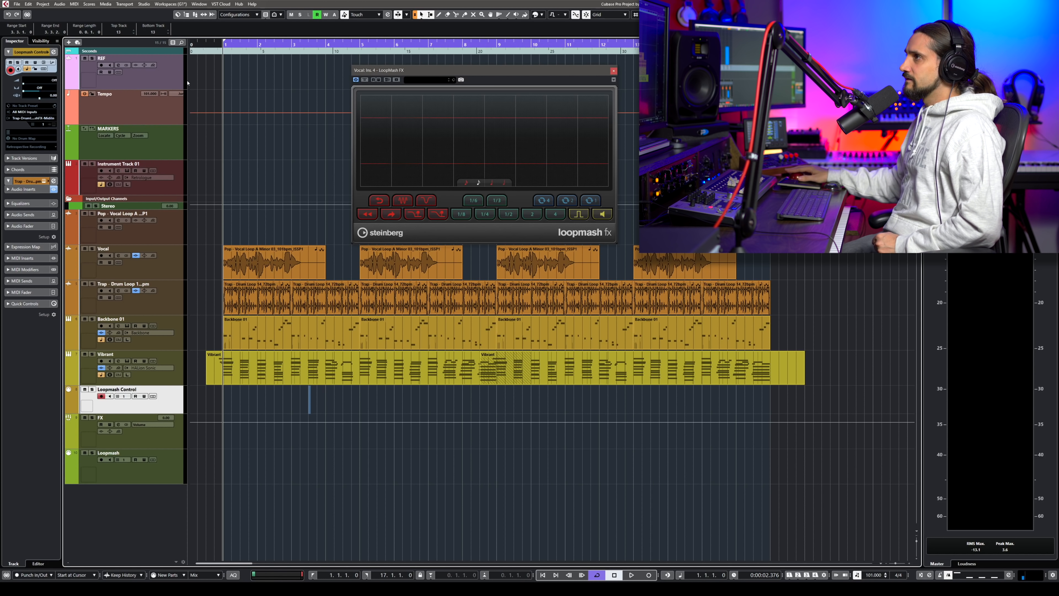
left_click(31, 121)
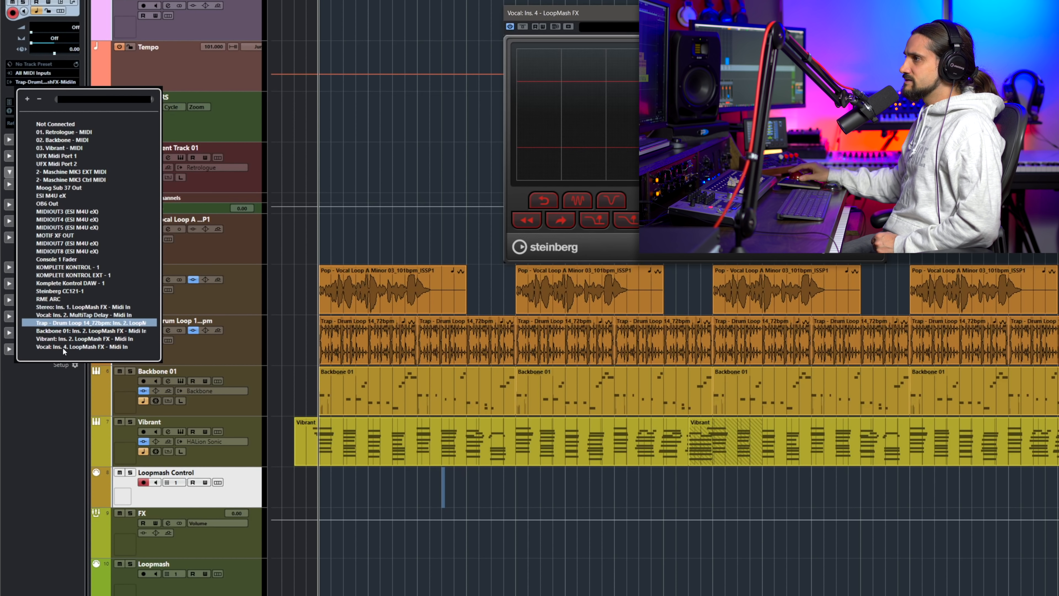
left_click(91, 347)
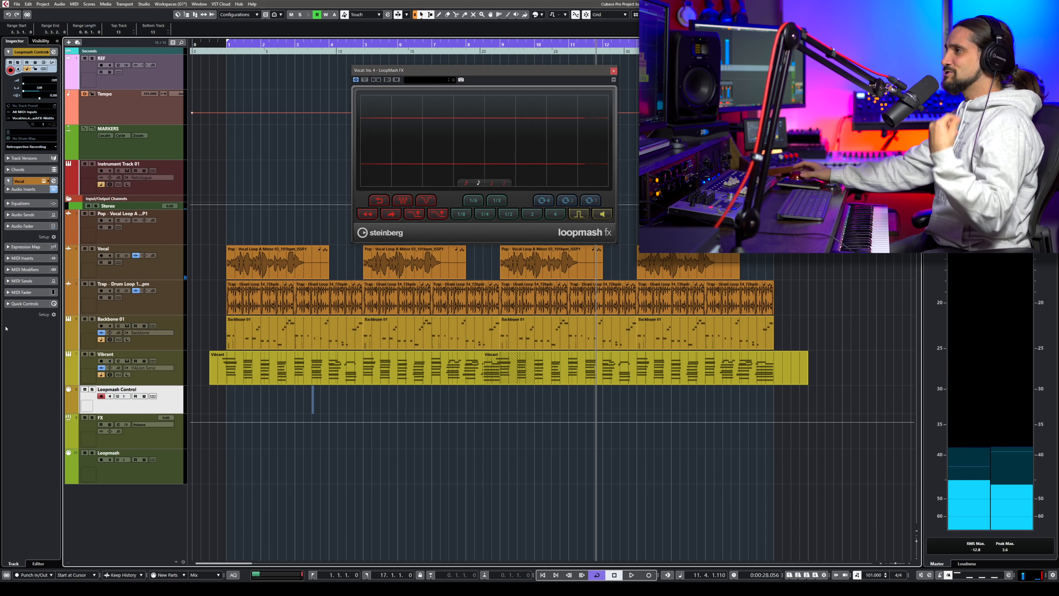
- Check the drum loop track's inserts and reroute Loopmash Control's MIDI output to the drum loop's Ins. 2 LoopMash FX
left_click(181, 306)
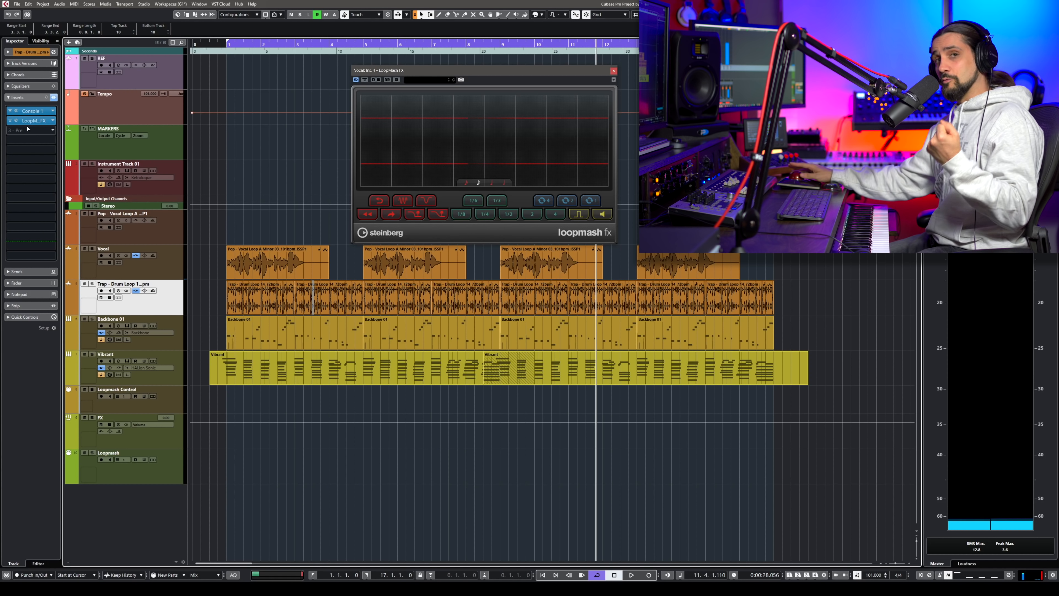
left_click(176, 399)
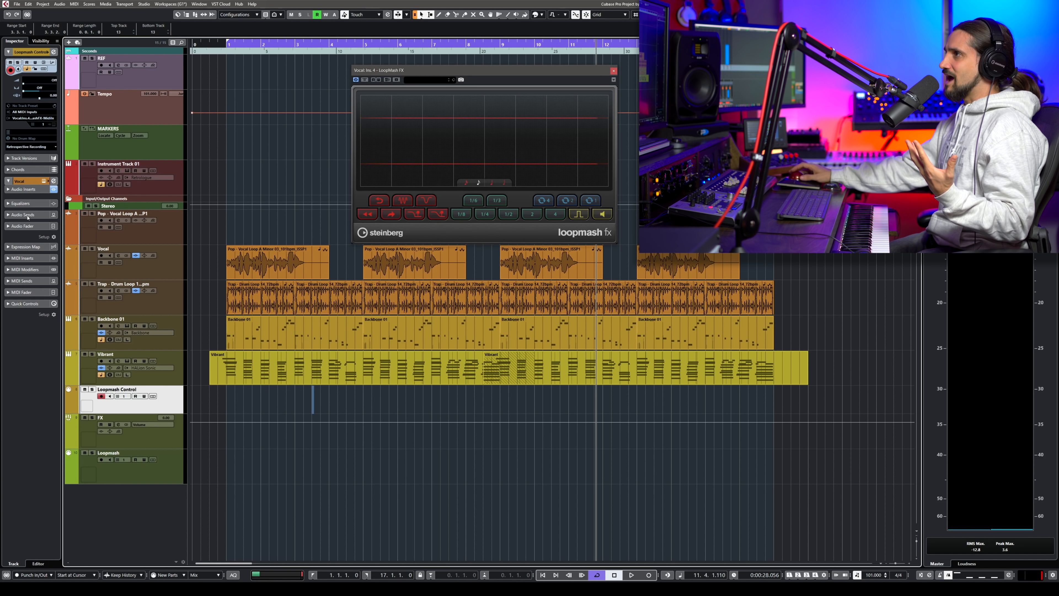
left_click(21, 119)
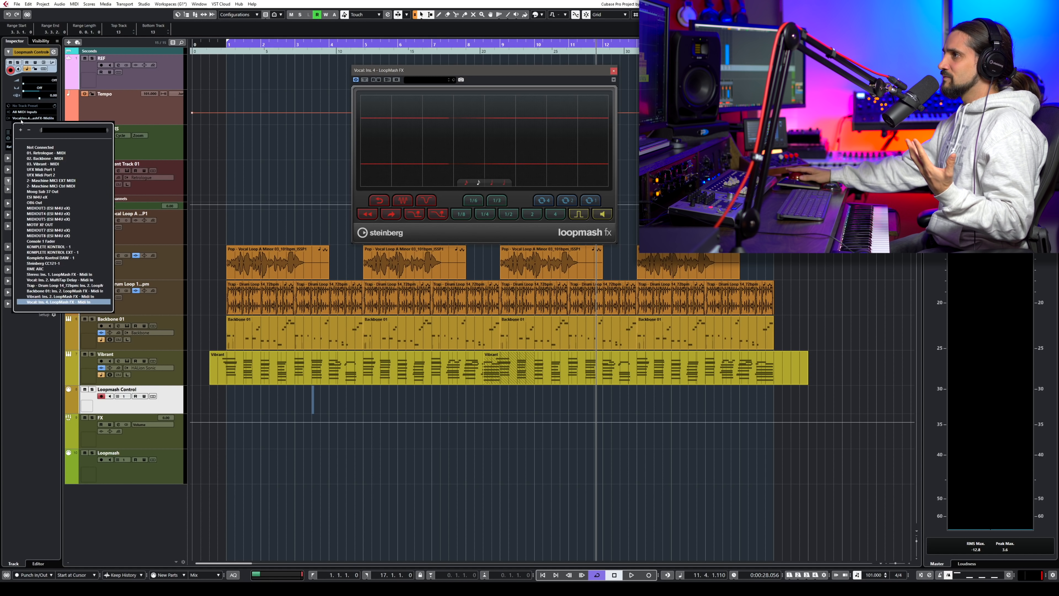
left_click(33, 286)
- Finish recording a MIDI keyboard performance of LoopMash effects on the Loopmash Drums track and return to the project start
key("KP_0")
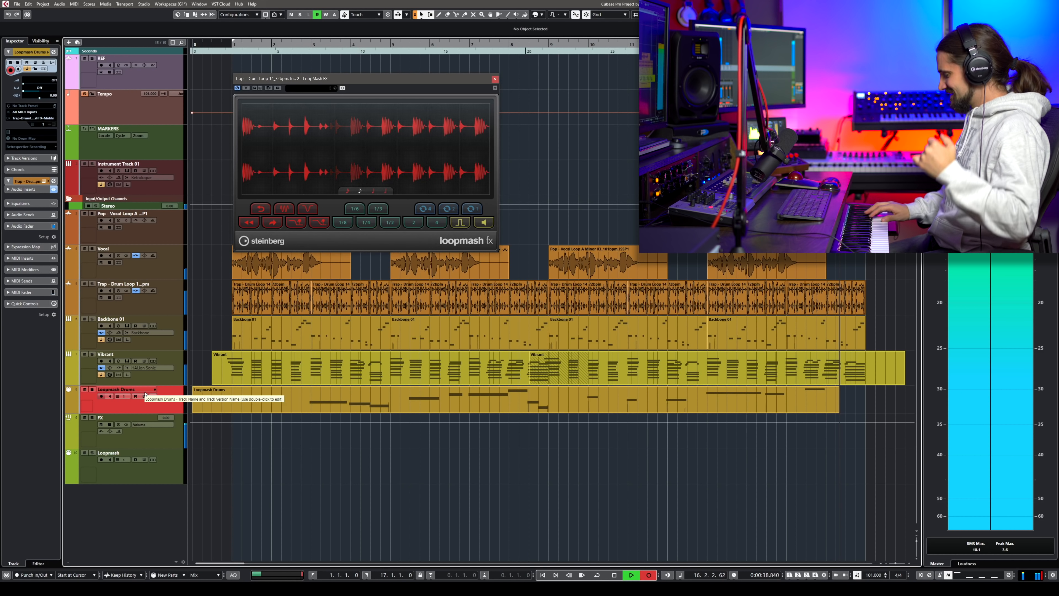
key("space")
key("KP_Decimal")
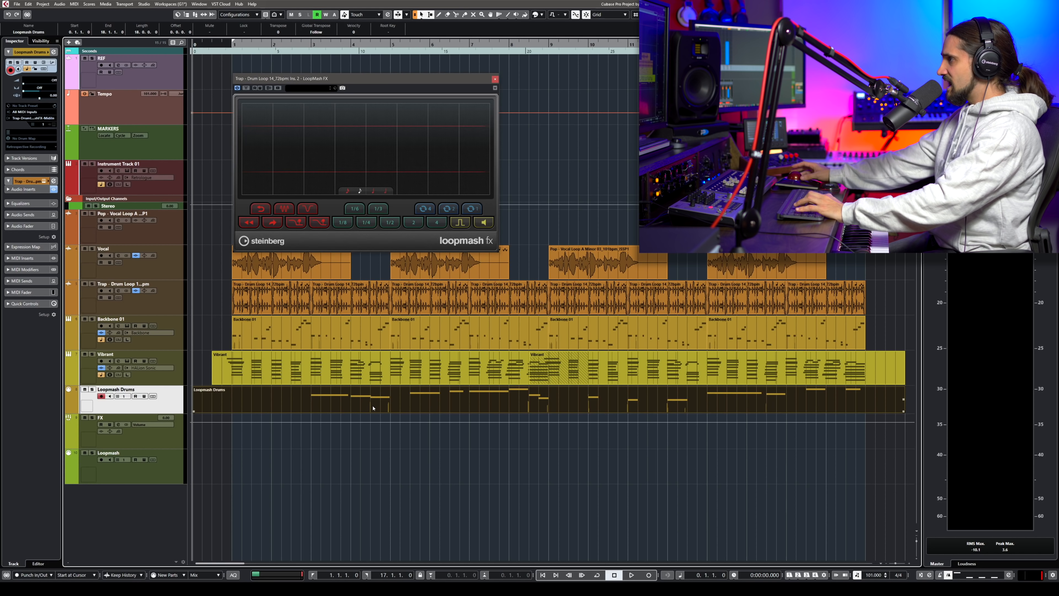
- Open the recorded Loopmash Drums part in the note editor, play it back from bar 2, and close the editor
double_click(372, 408)
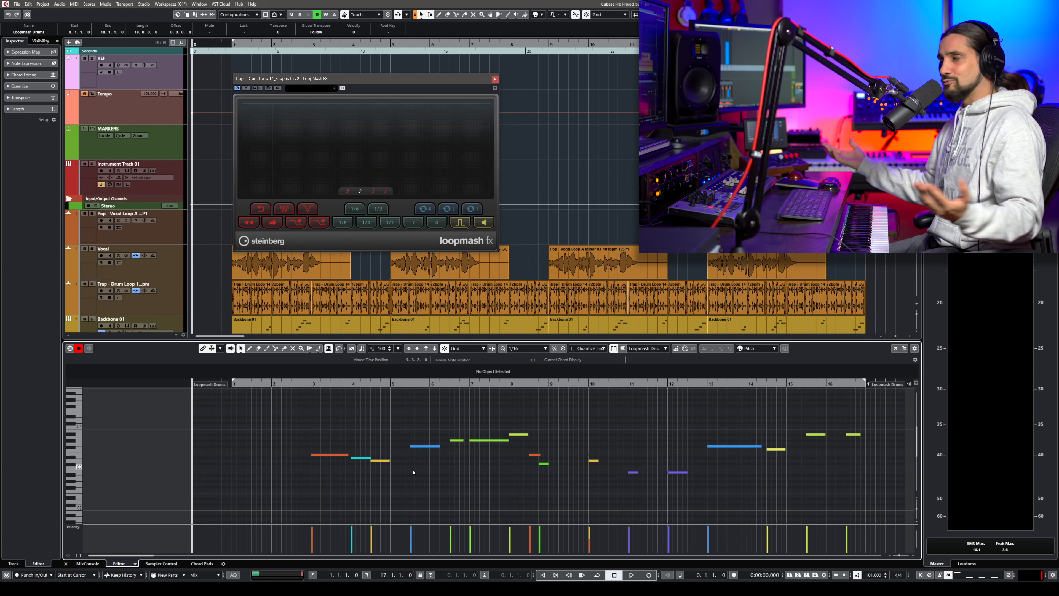
left_click(296, 384)
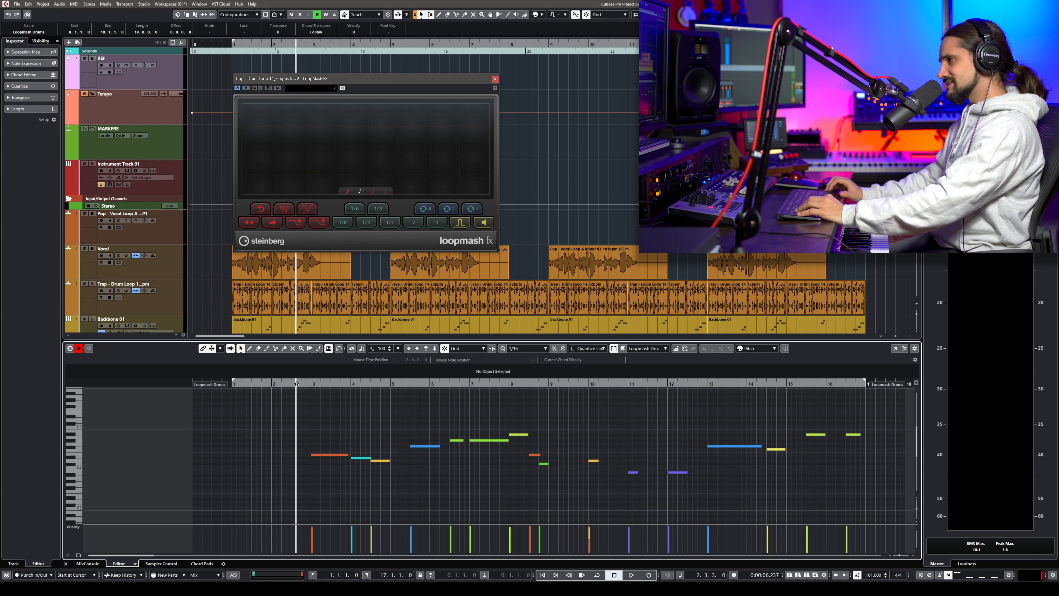
key("space")
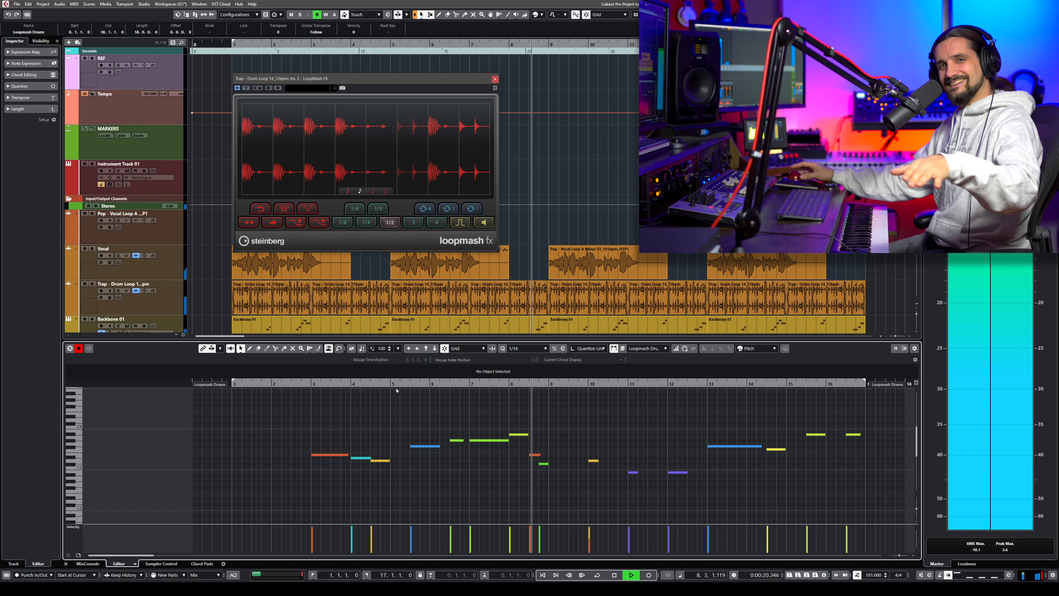
key("space")
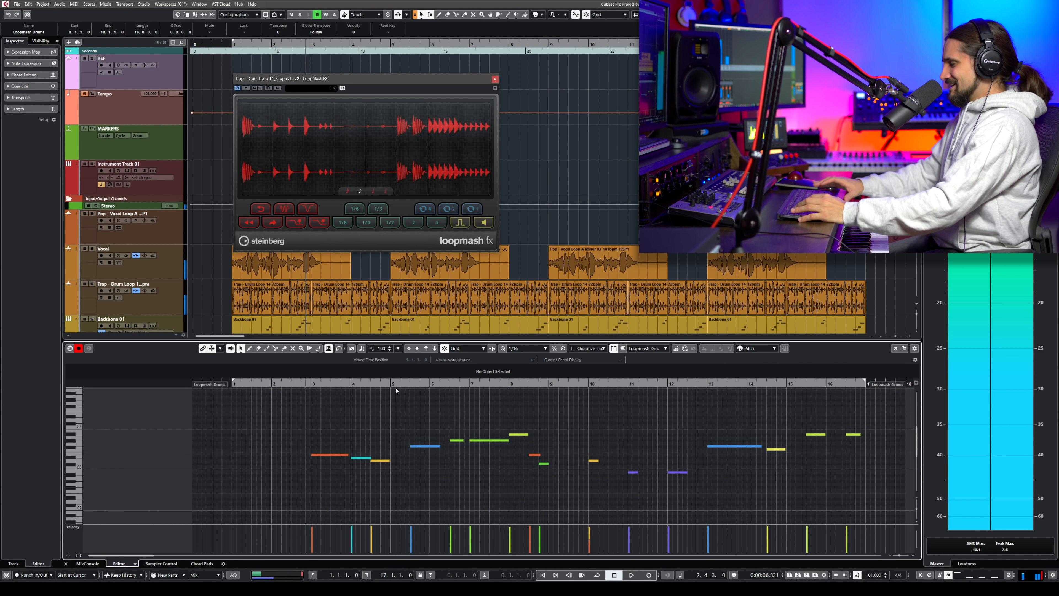
key("ctrl+e")
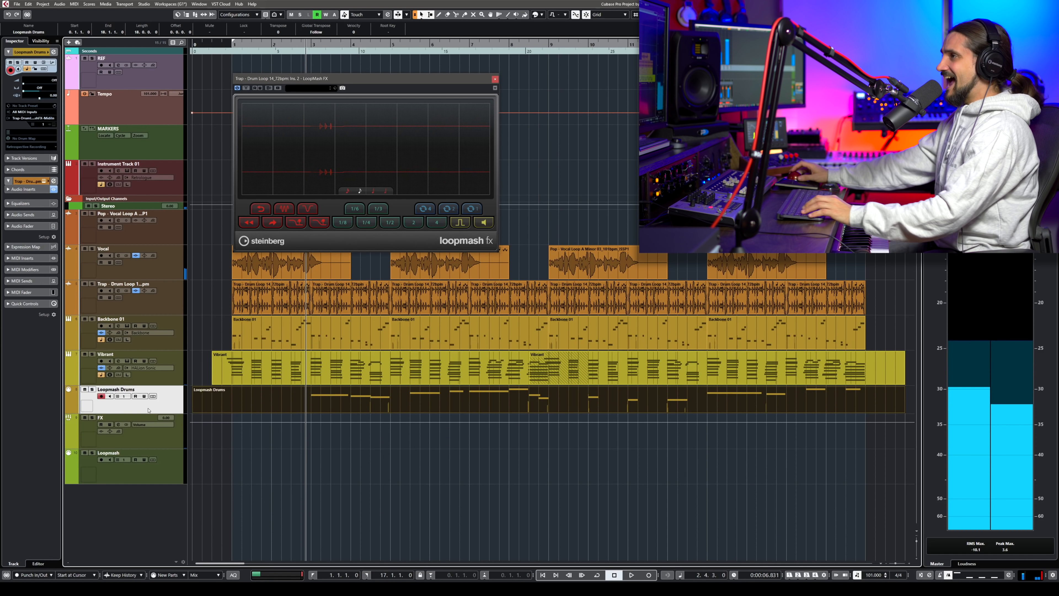
- Move the Loopmash MIDI track below Loopmash Drums, route it to Vibrant's Ins. 2 LoopMash FX, and close the drum loop's plug-in window
left_click(183, 462)
left_click_drag(182, 461, 179, 417)
left_click(32, 118)
left_click(55, 167)
left_click(495, 79)
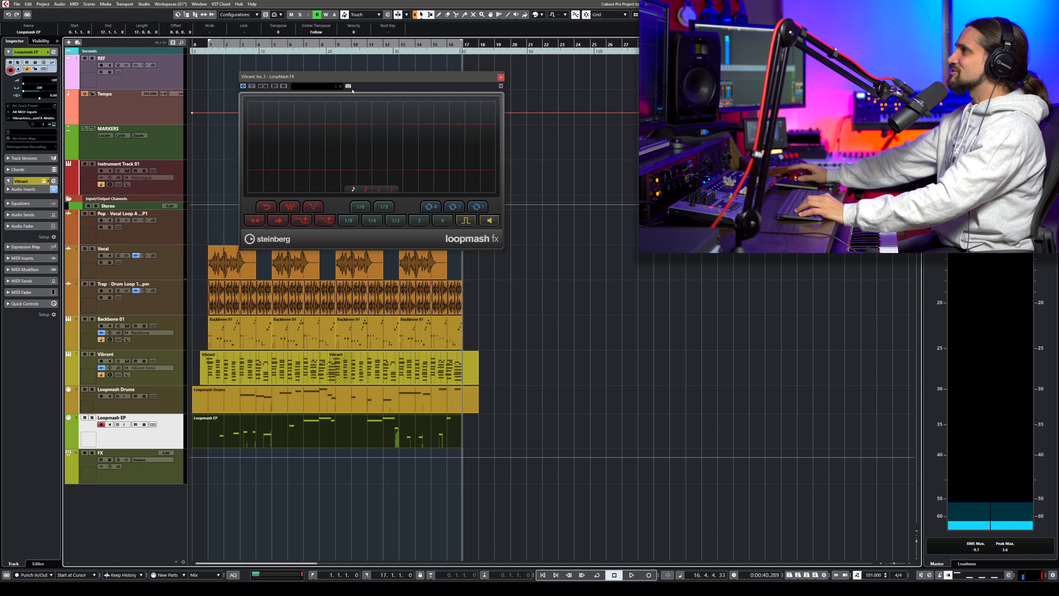
- Close Vibrant's LoopMash FX window and add a MIDI track named "Vocals Loopmash" below Loopmash EP
left_click(500, 77)
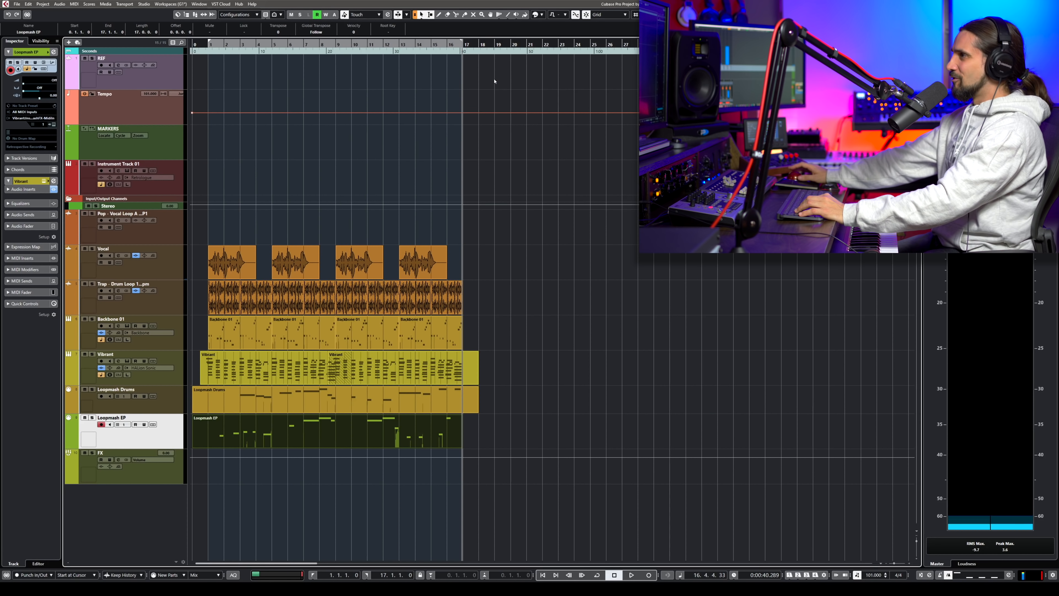
left_click(165, 273)
left_click(134, 434)
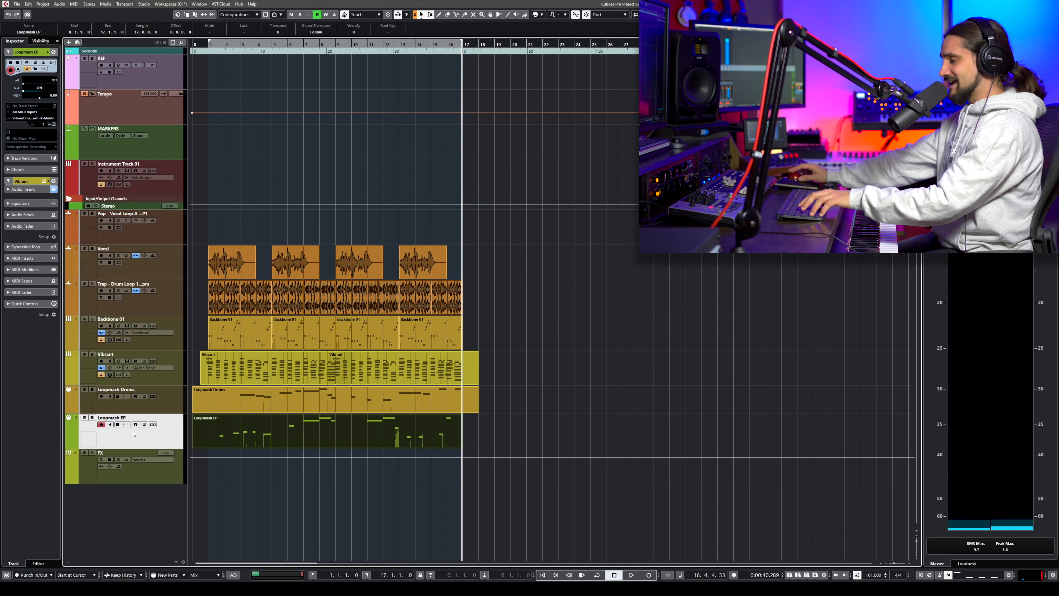
key("t")
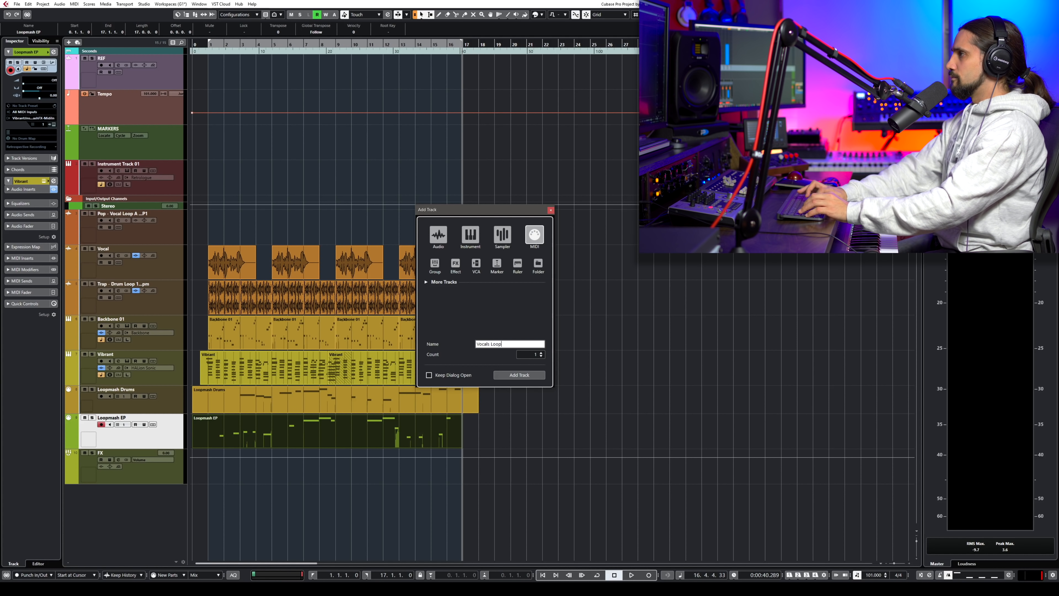
type("h")
key("Return")
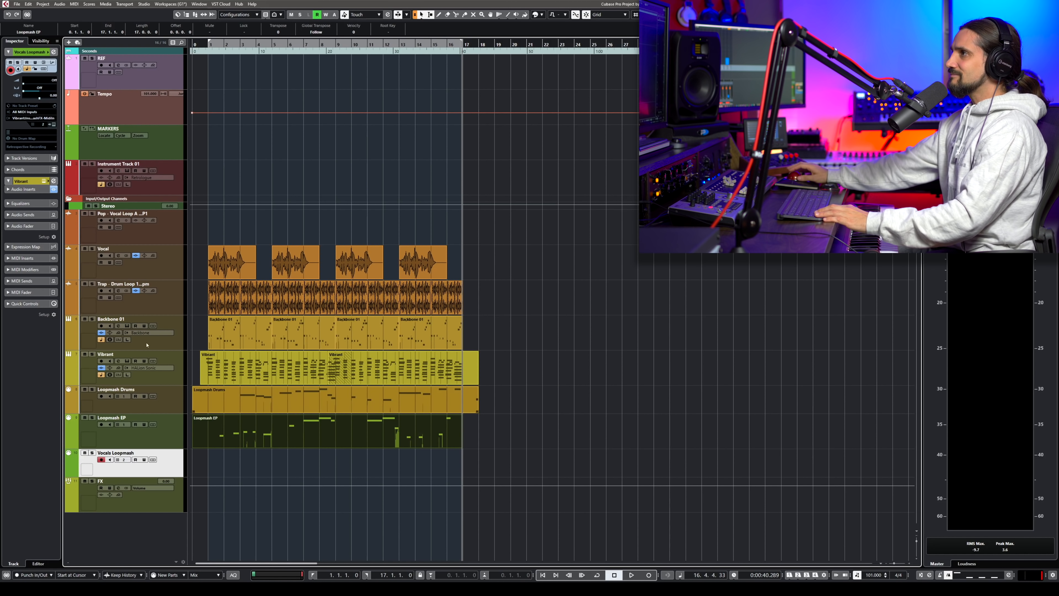
- Route Vocals Loopmash to "Vocal: Ins. 4. LoopMash FX - Midi In", record a keyboard performance of its effects, and close the plug-in window
left_click(28, 119)
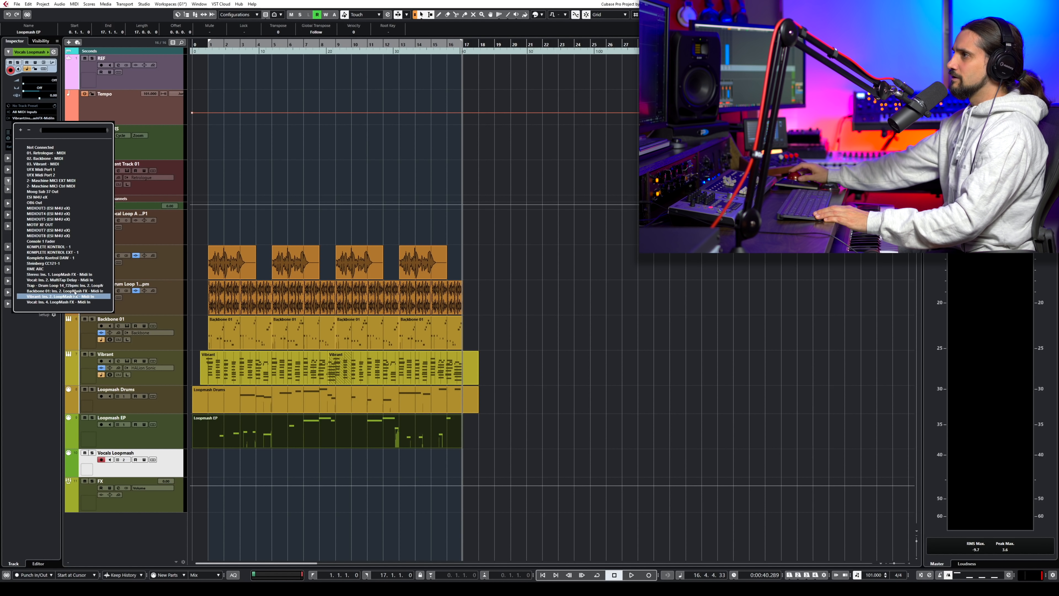
left_click(74, 302)
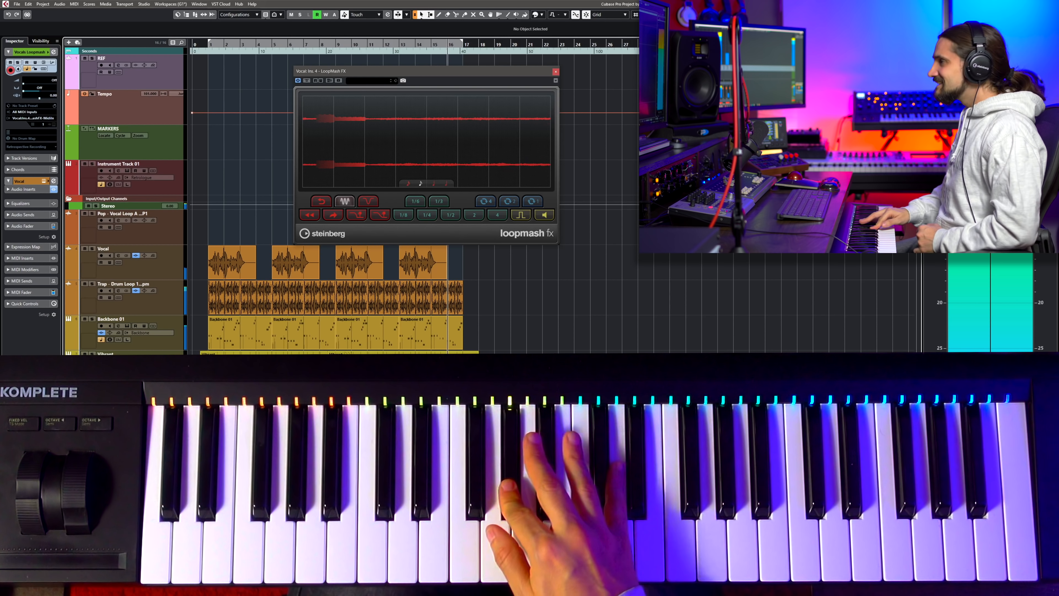
key("space")
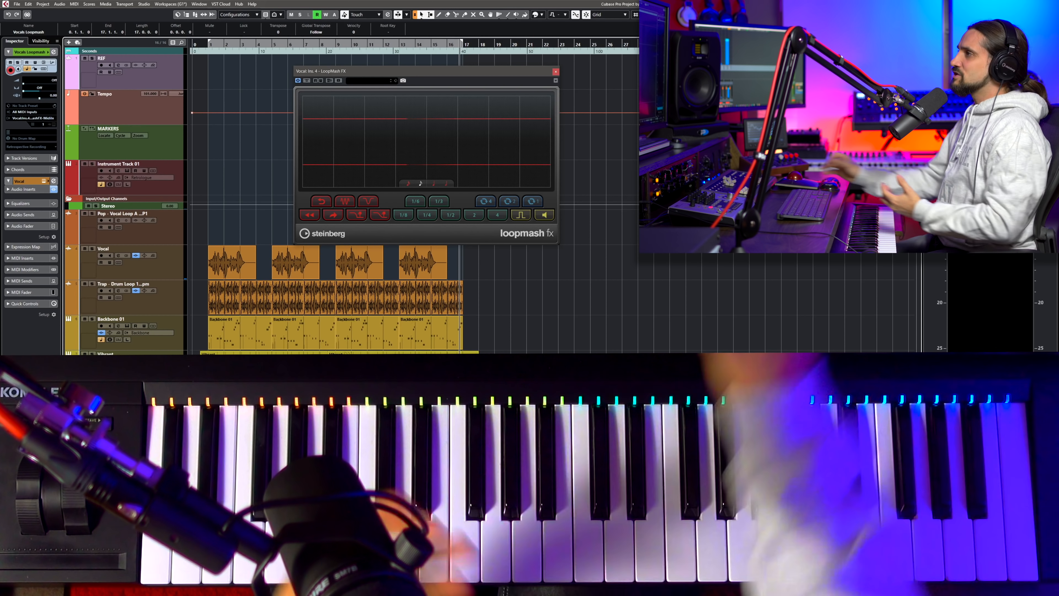
left_click(555, 71)
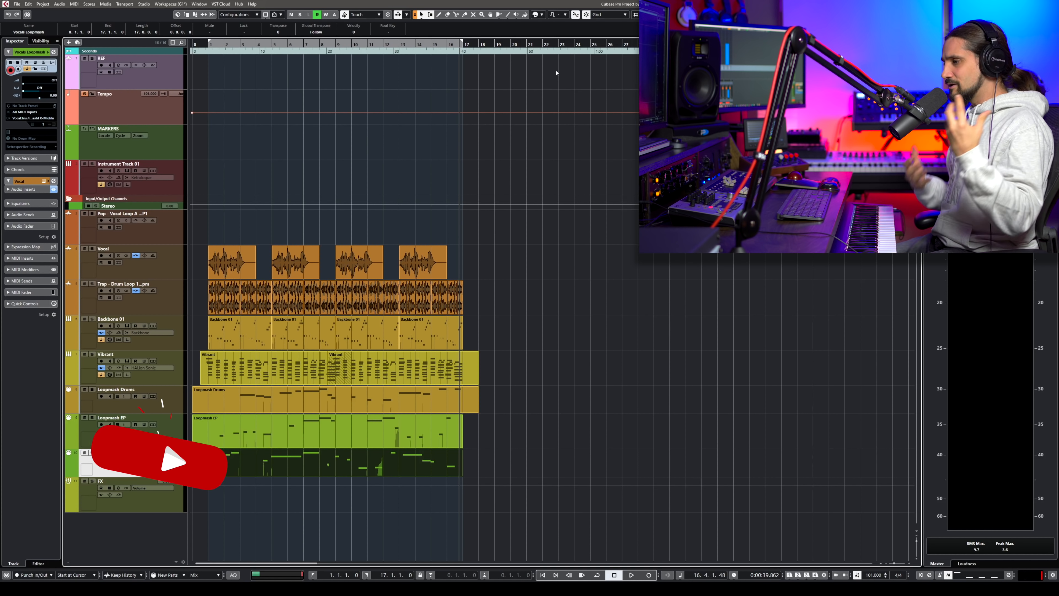
- Play the whole song from the project start with all three recorded LoopMash MIDI tracks
key("Home")
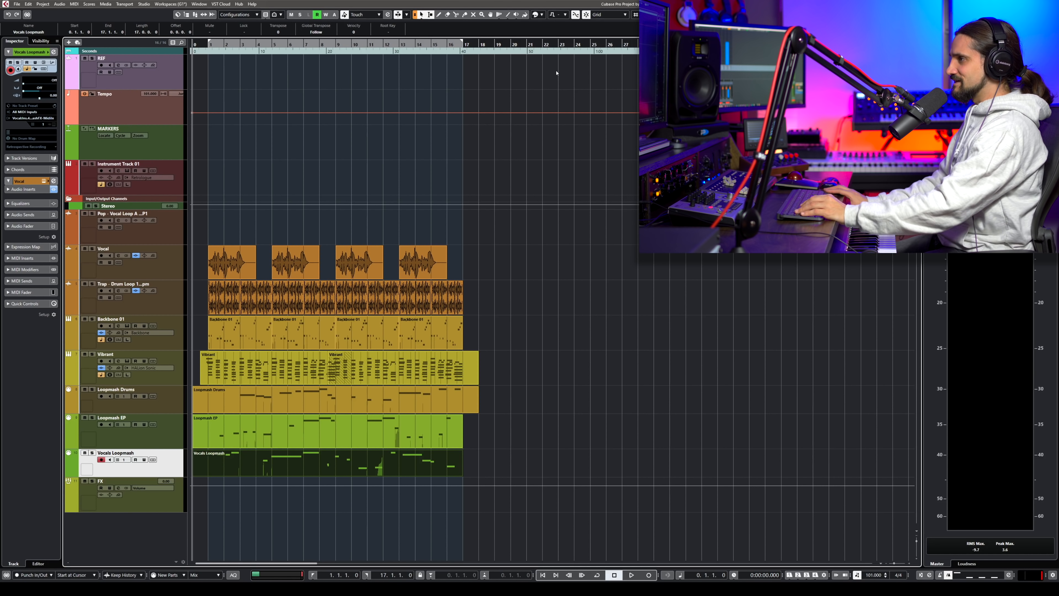
key("space")
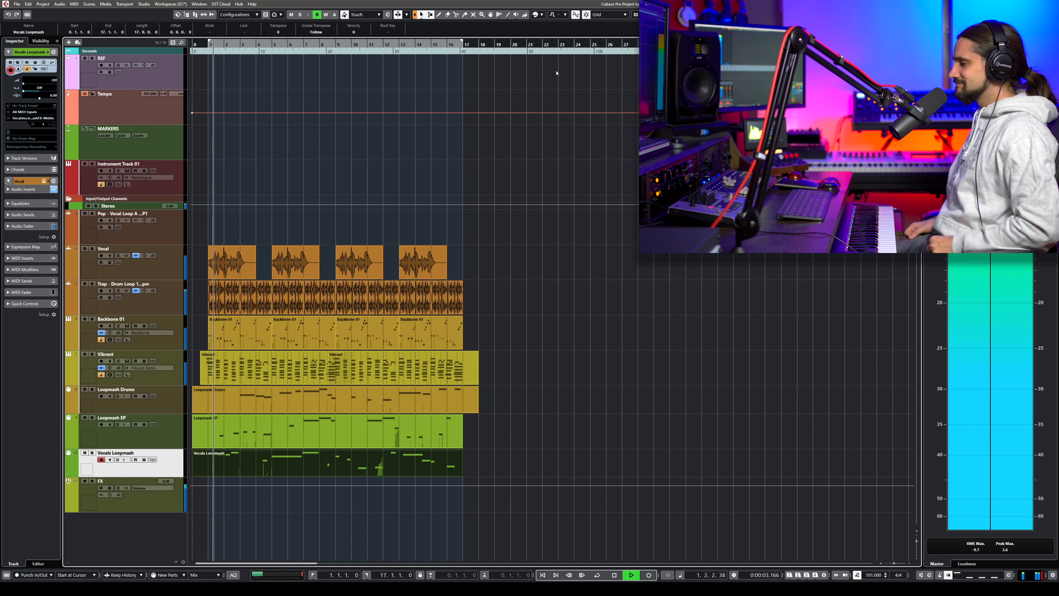